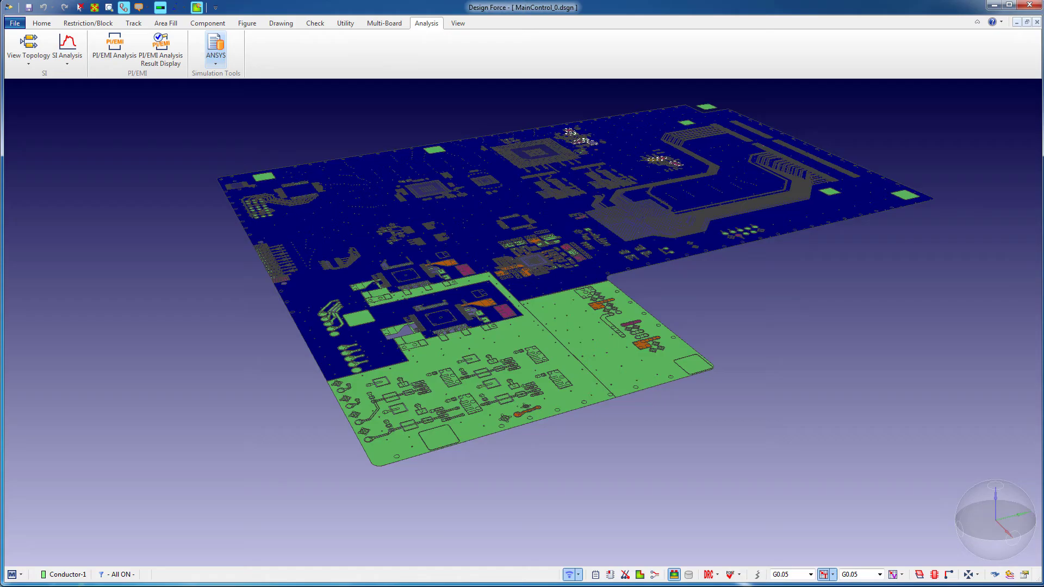
# Step: Reposition the board in the 3-D view
pyautogui.click(216, 48)
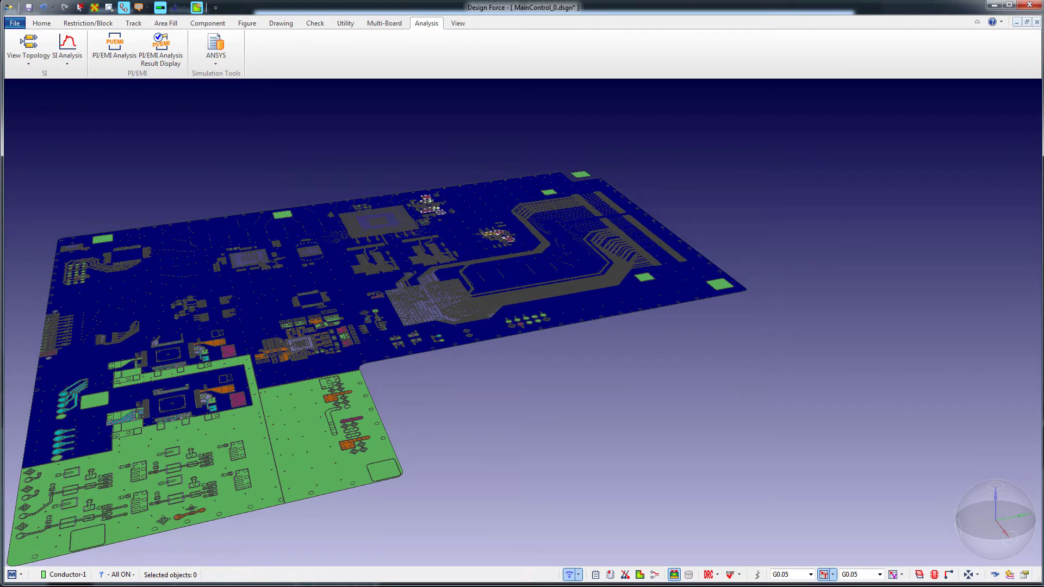
pyautogui.scroll(3, 694, 121)
pyautogui.rightClick(679, 117)
pyautogui.click(835, 169)
pyautogui.moveTo(626, 153); pyautogui.dragTo(315, 403)
pyautogui.click(471, 400)
pyautogui.doubleClick(834, 286)
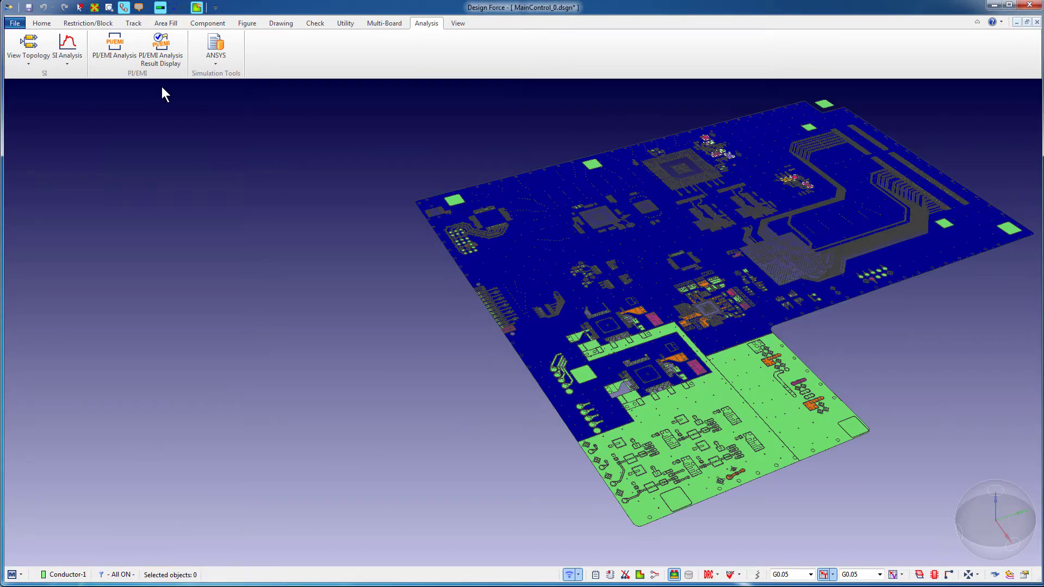
# Step: Start Export (ANSYS EDB) and choose the Zuken folder as the EDB output folder
pyautogui.click(215, 64)
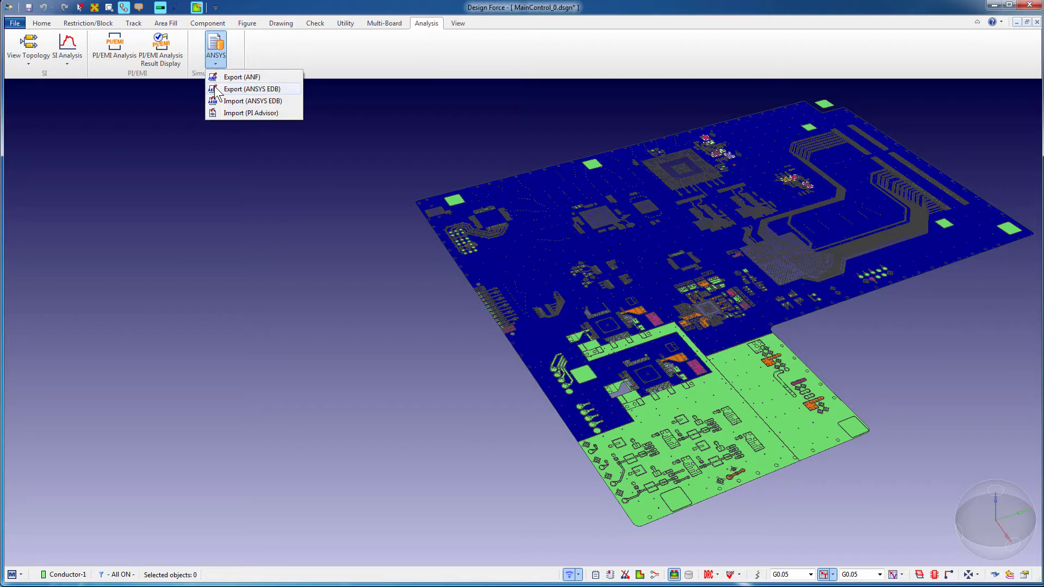
pyautogui.click(216, 88)
pyautogui.click(390, 129)
pyautogui.click(389, 121)
pyautogui.click(185, 249)
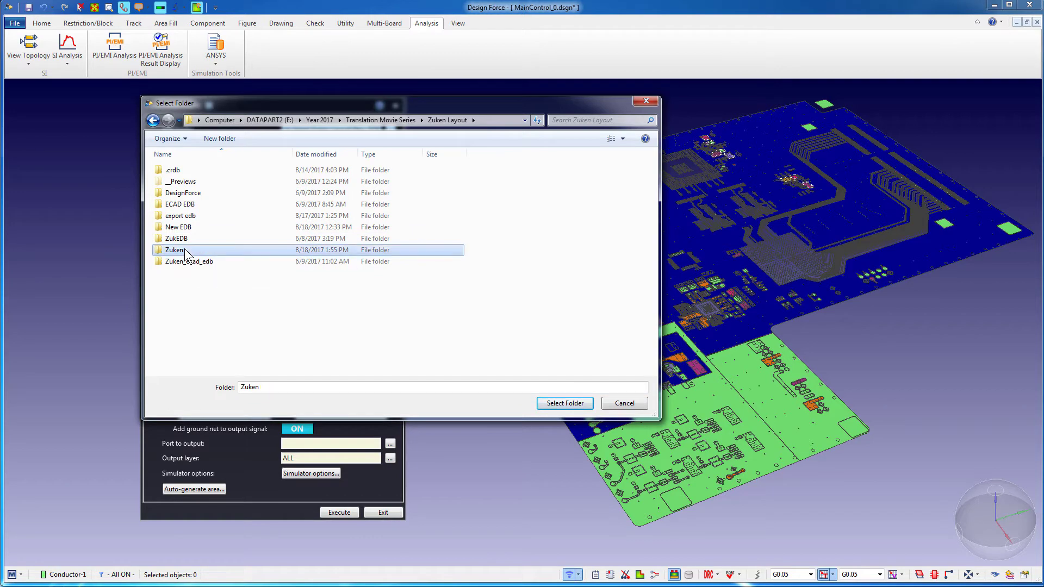
pyautogui.click(569, 403)
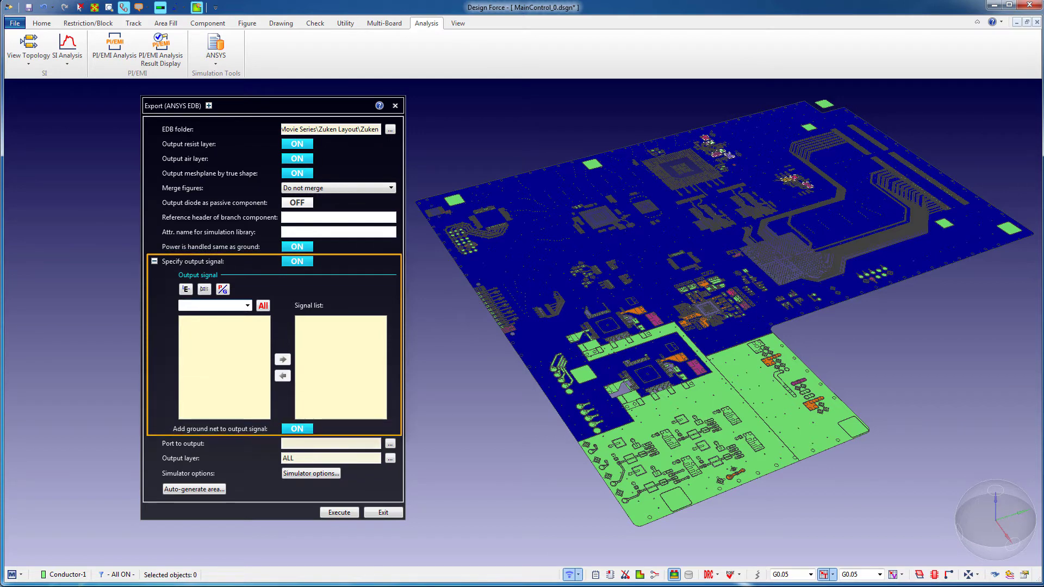
# Step: List the E-nets and P/G nets, select them all, and move them into the signal list
pyautogui.click(186, 288)
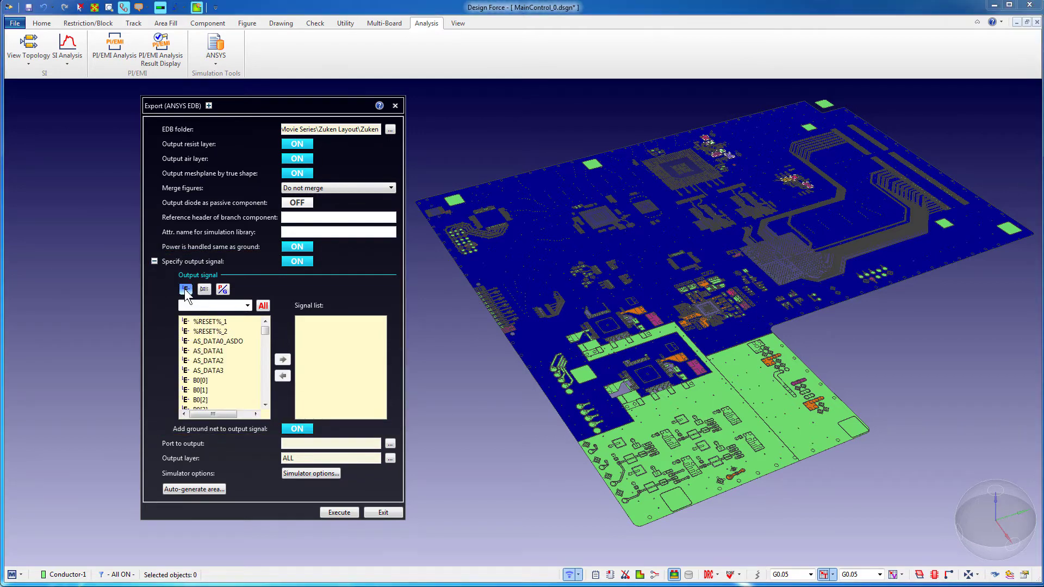
pyautogui.moveTo(267, 330); pyautogui.dragTo(274, 411)
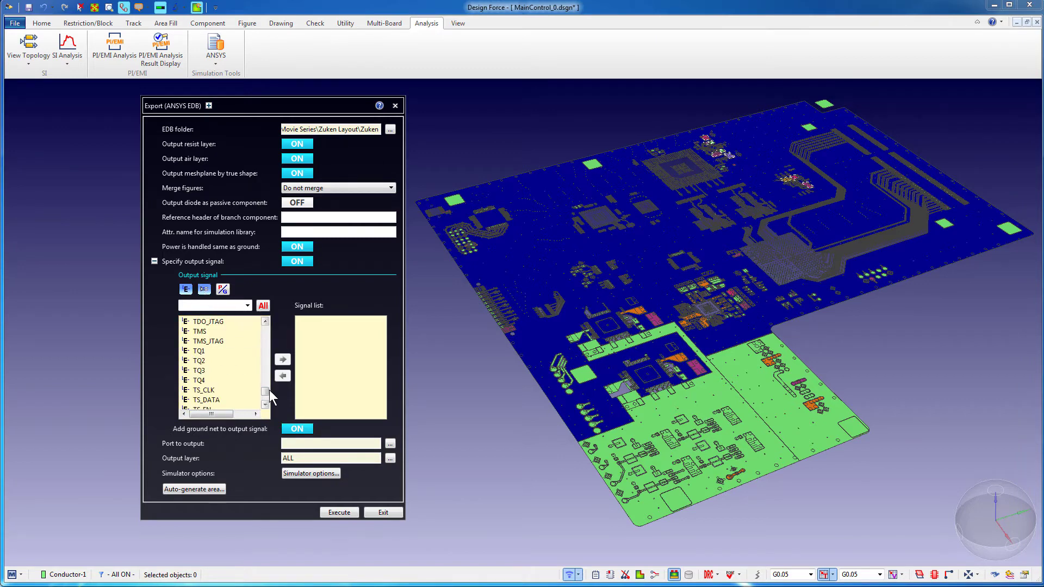
pyautogui.scroll(2, 267, 390)
pyautogui.scroll(-2, 267, 390)
pyautogui.click(223, 288)
pyautogui.moveTo(265, 396); pyautogui.dragTo(265, 392)
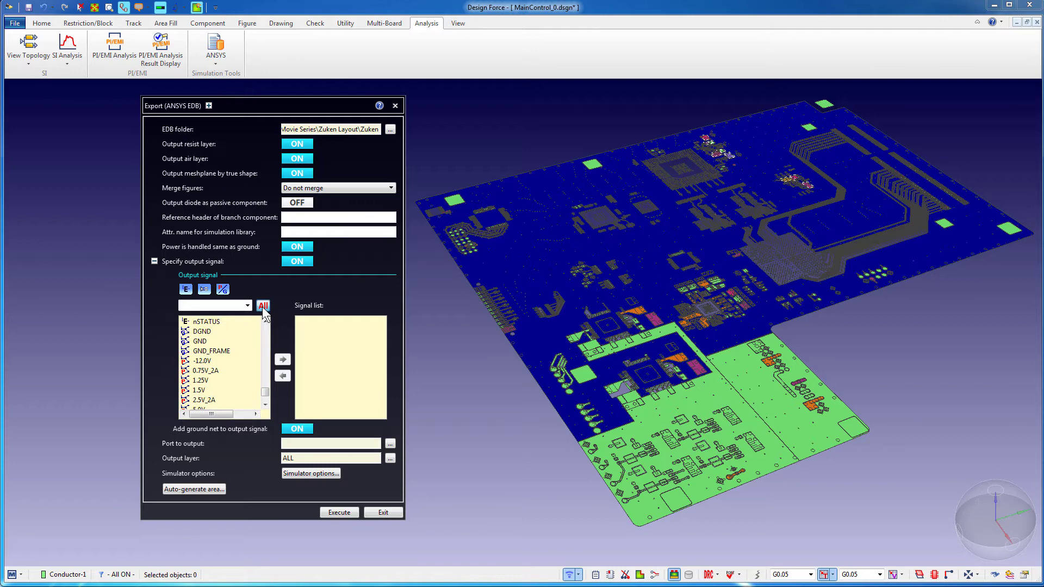
pyautogui.click(262, 306)
pyautogui.click(281, 360)
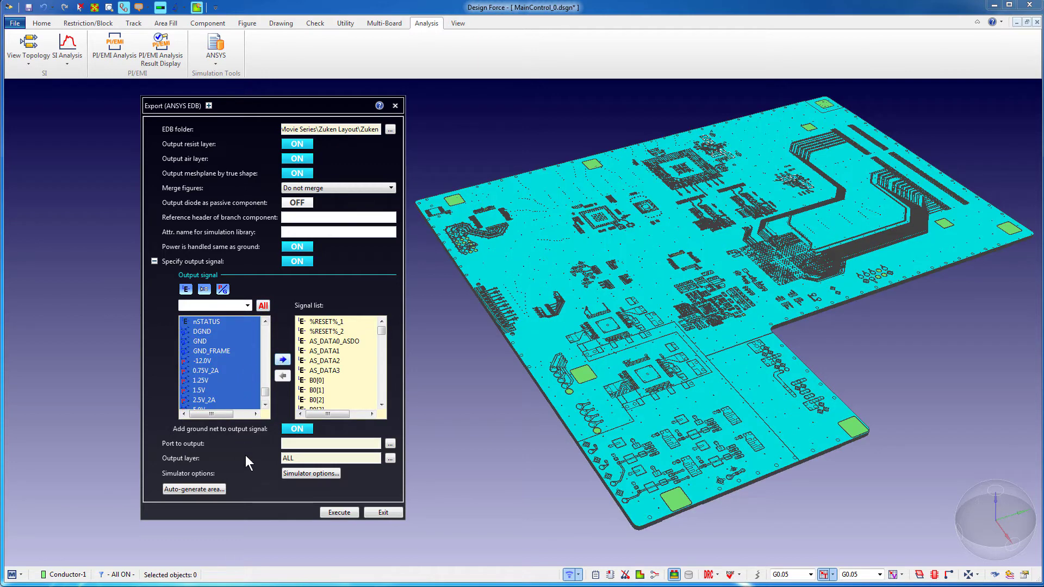
pyautogui.click(390, 444)
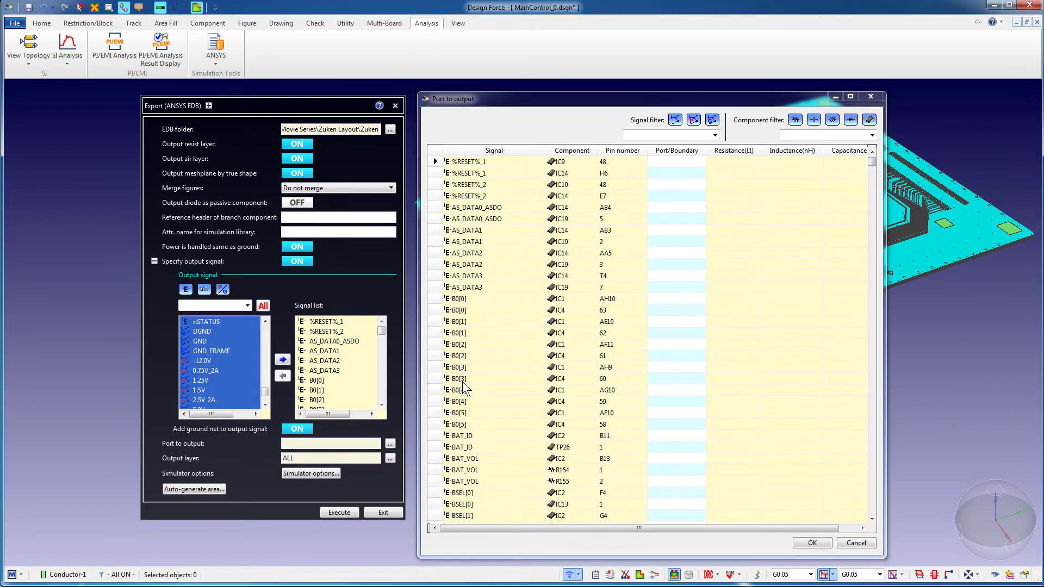
pyautogui.click(701, 287)
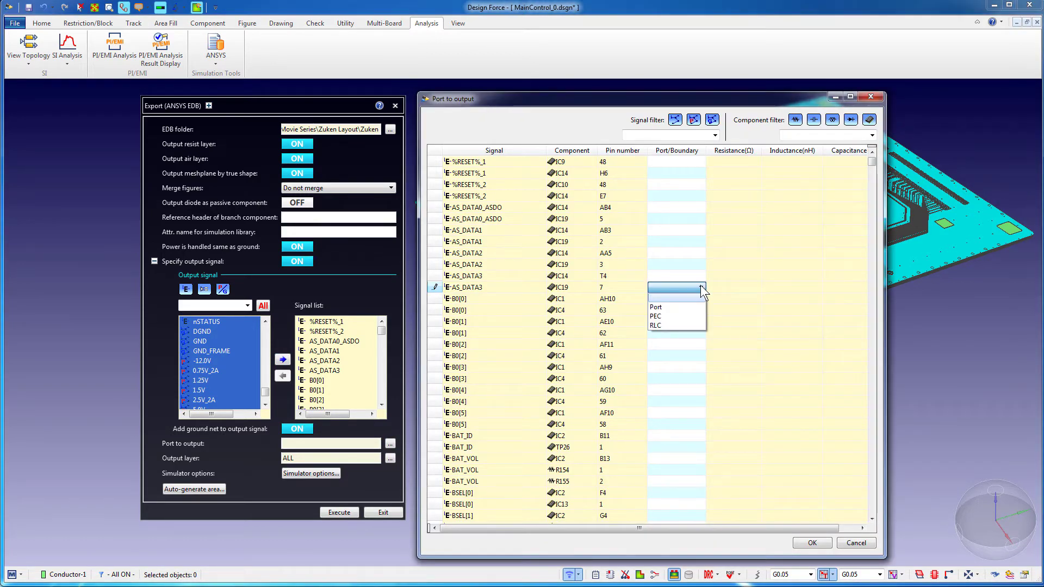
pyautogui.click(700, 288)
pyautogui.scroll(-20, 701, 289)
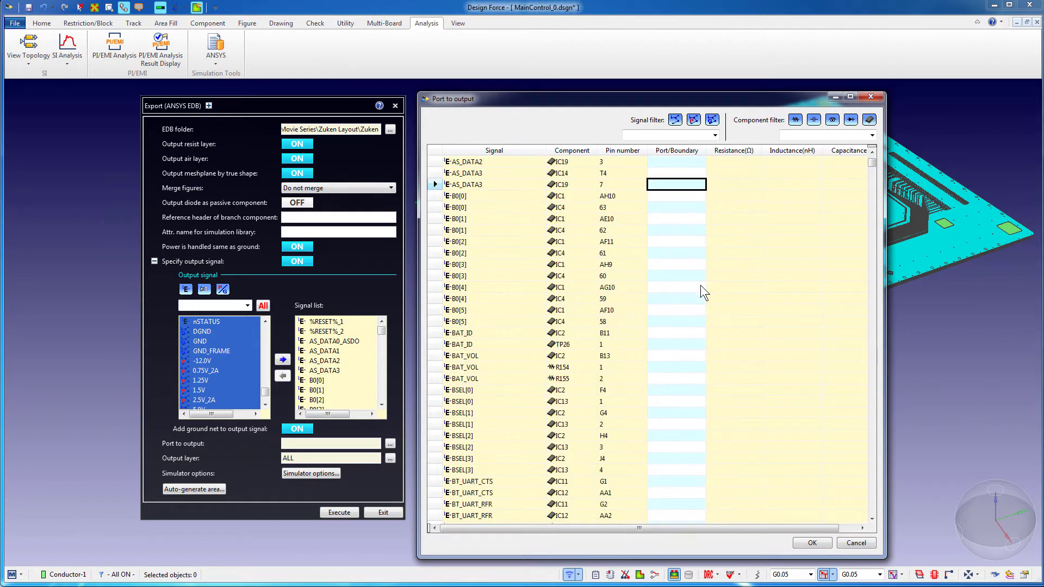
pyautogui.click(753, 159)
pyautogui.click(838, 161)
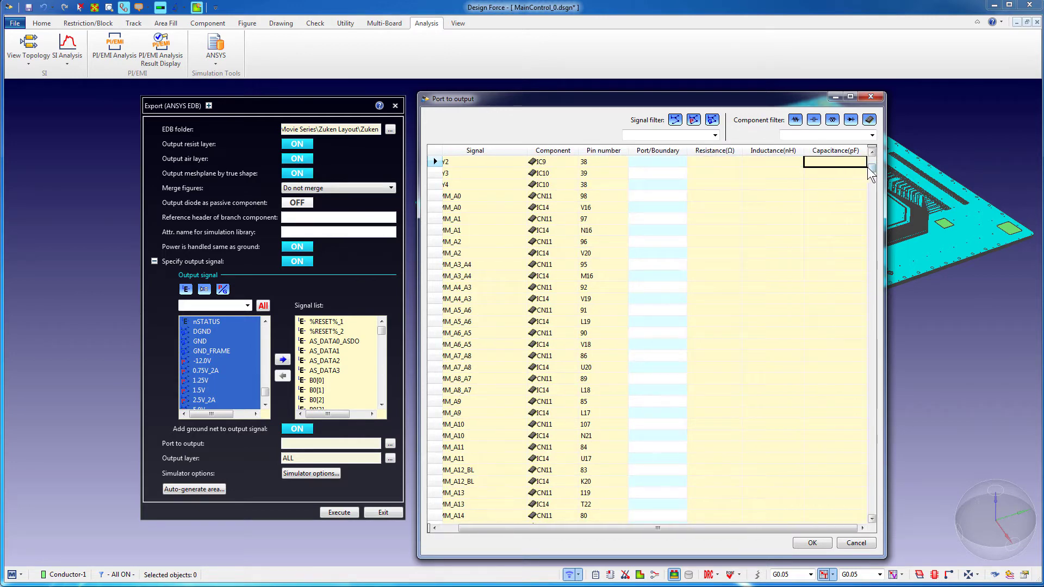
pyautogui.click(814, 119)
pyautogui.click(856, 542)
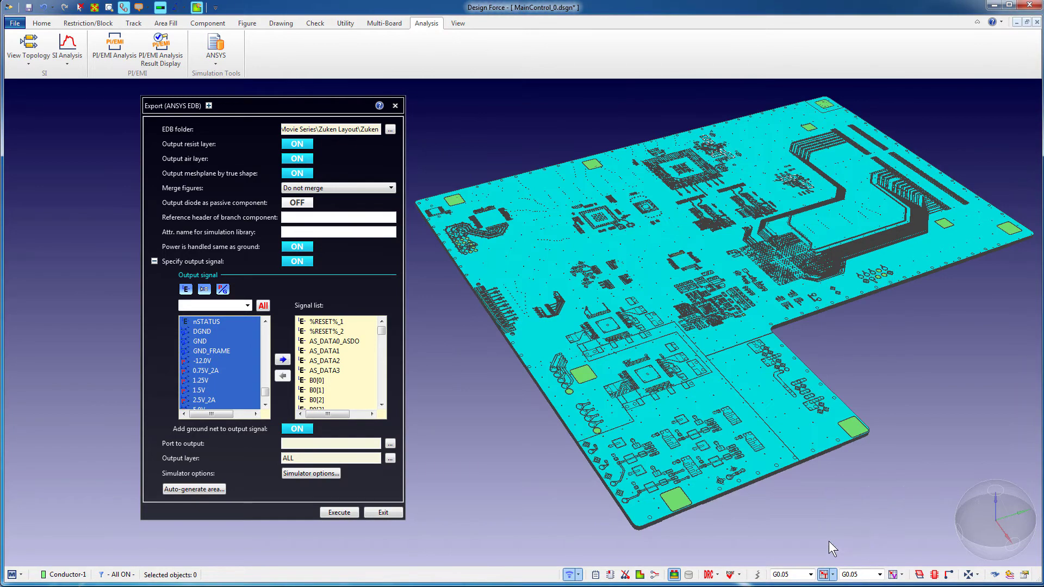
pyautogui.click(300, 473)
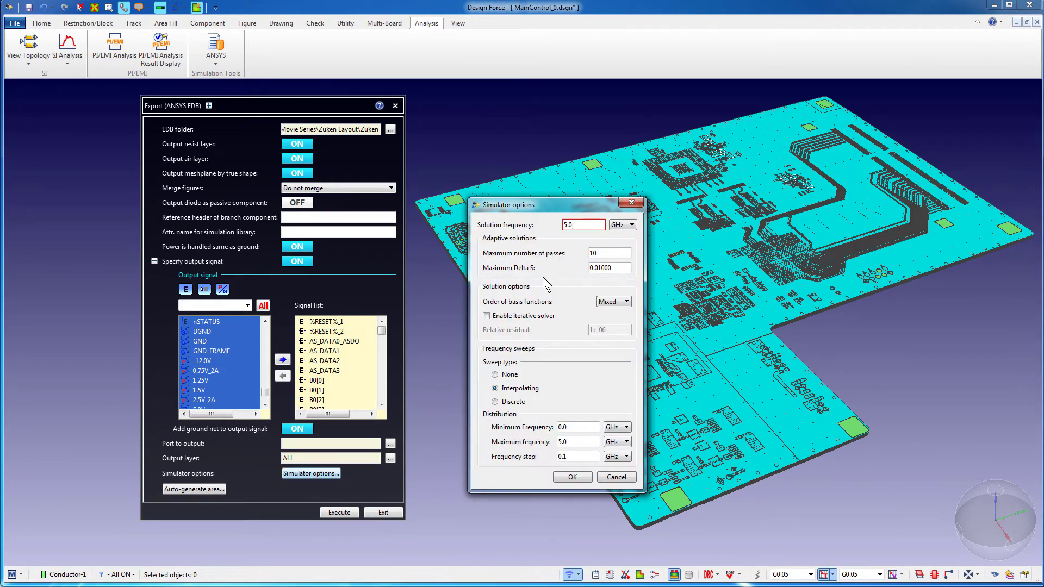
pyautogui.click(440, 504)
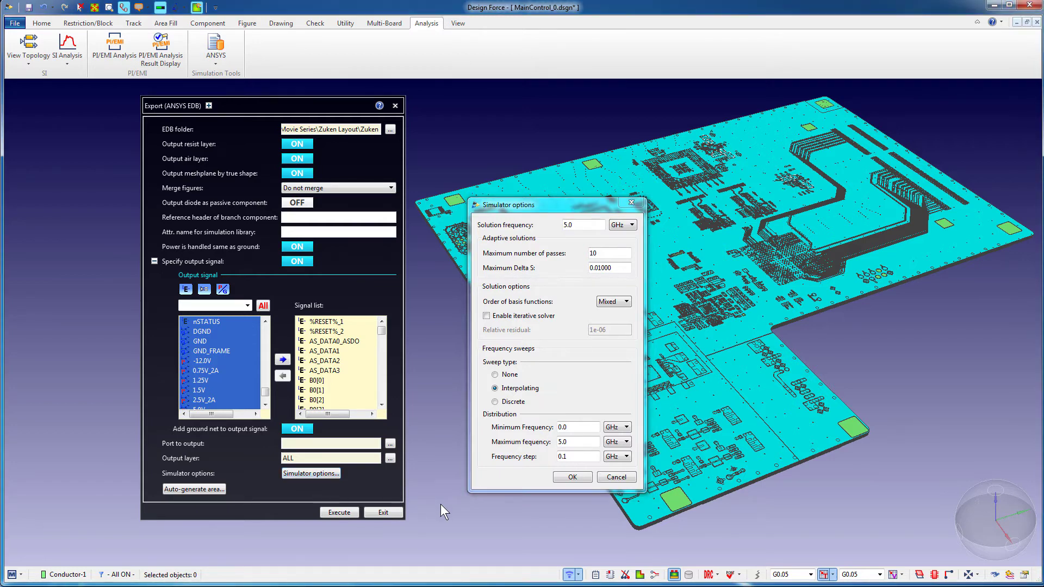
pyautogui.click(616, 478)
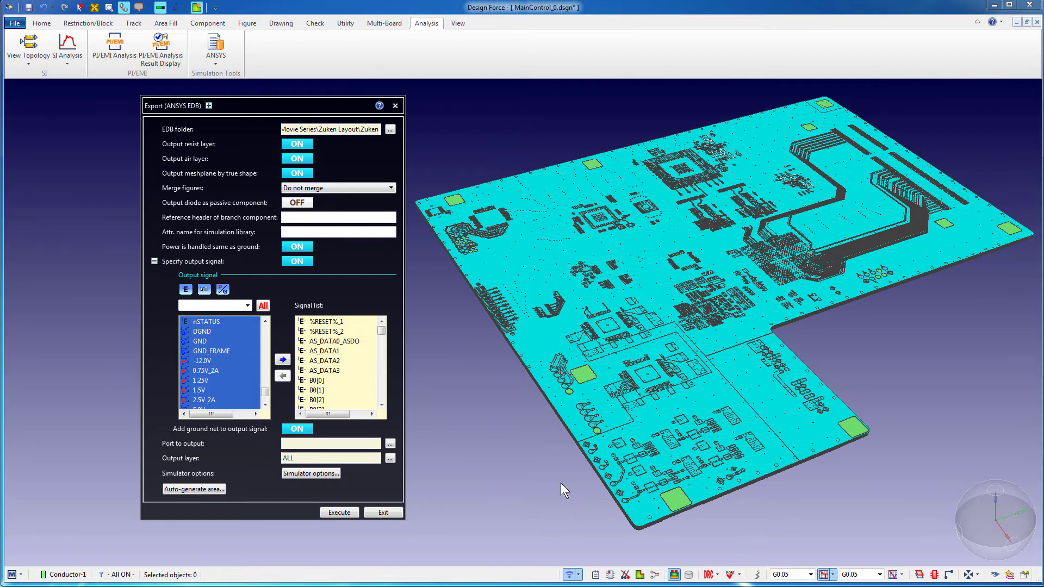
# Step: Mark Conductor-1 through Conductor-8 for output and execute the EDB conversion
pyautogui.click(390, 458)
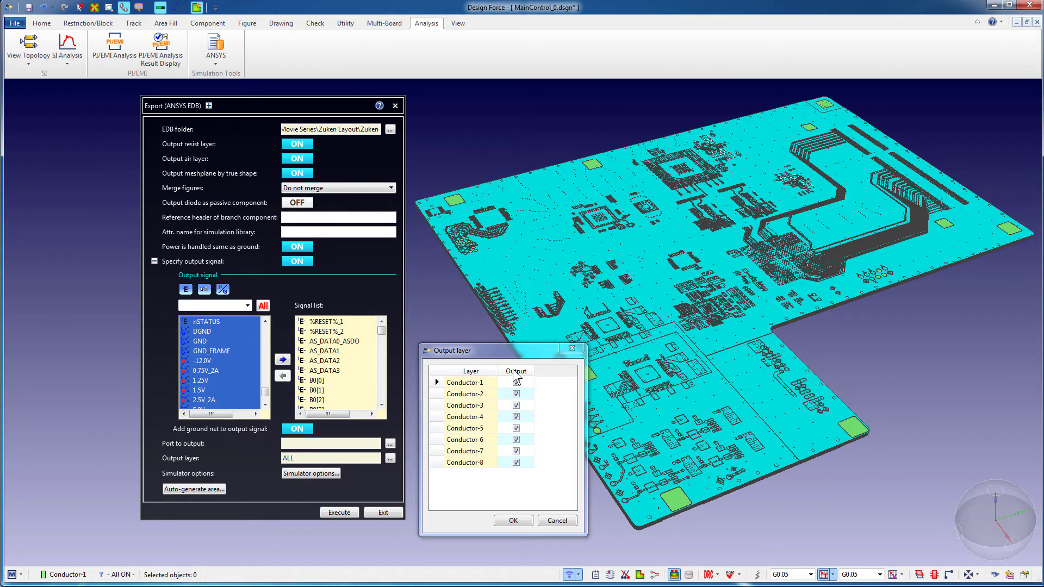
pyautogui.click(515, 372)
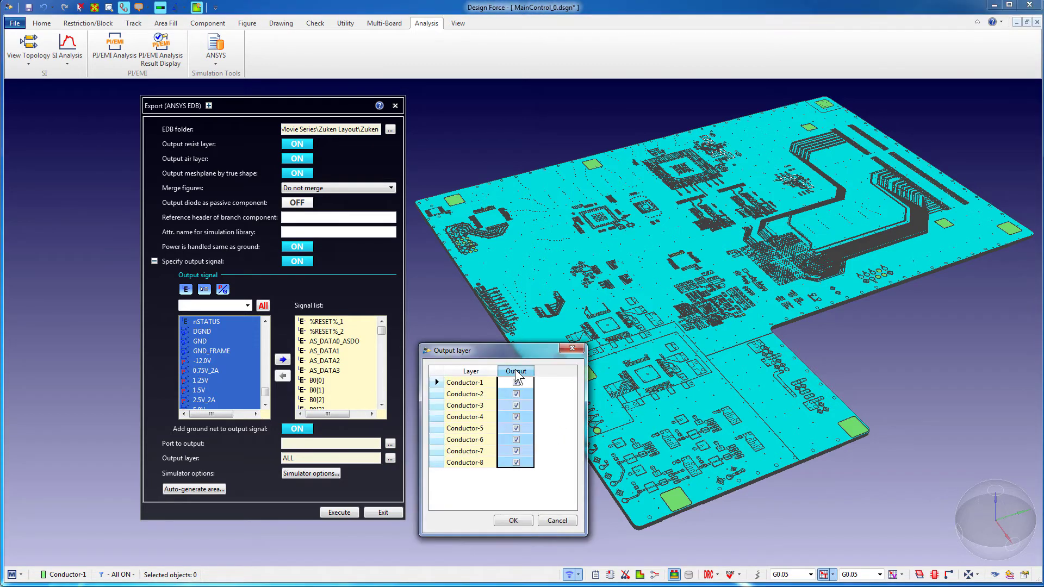
pyautogui.click(512, 520)
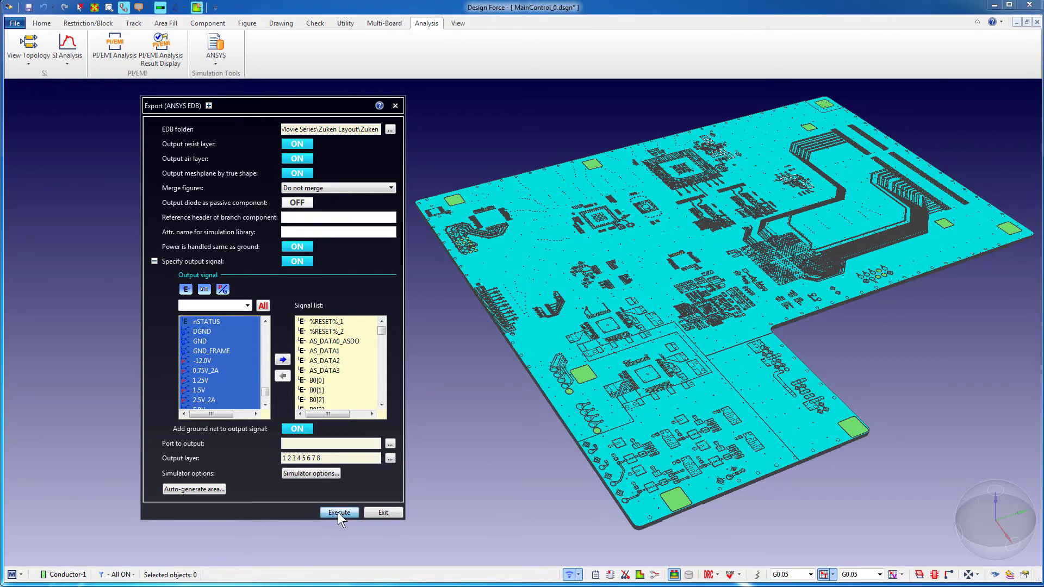
pyautogui.click(337, 512)
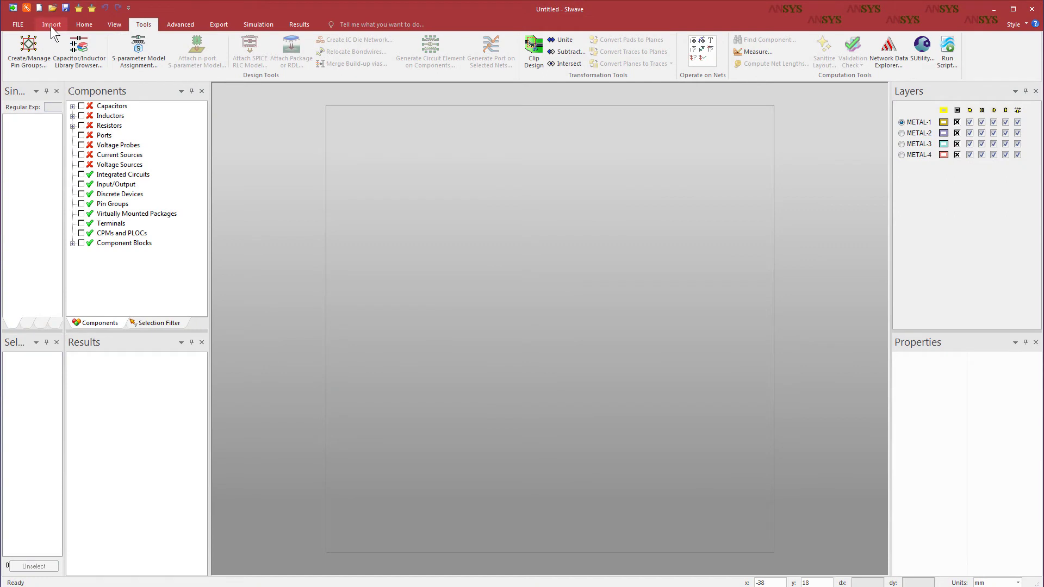
# Step: Import MainControl_0.aedb from the Zuken folder with all nets and show layers filled
pyautogui.click(52, 25)
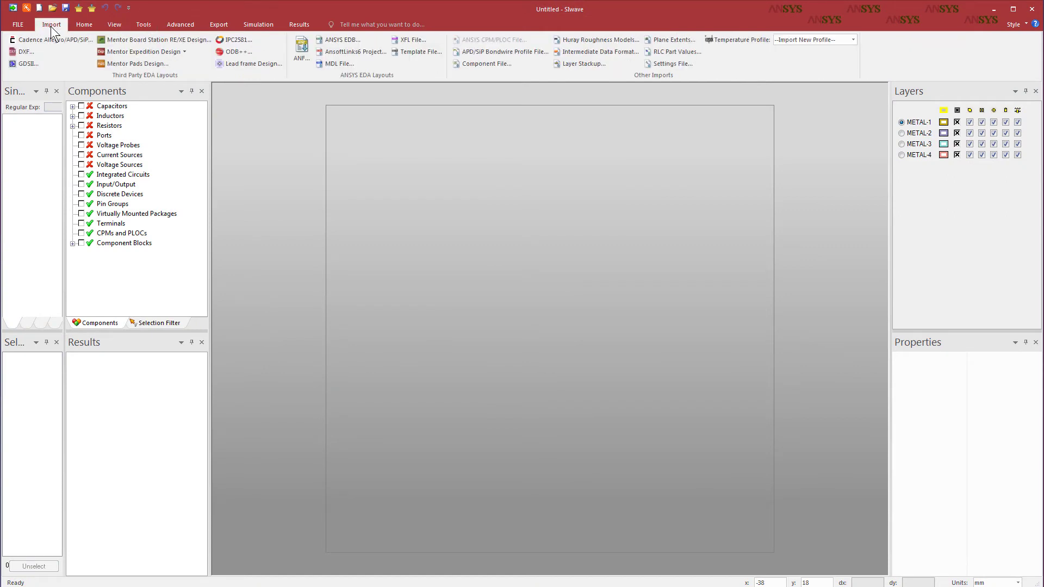
pyautogui.click(331, 41)
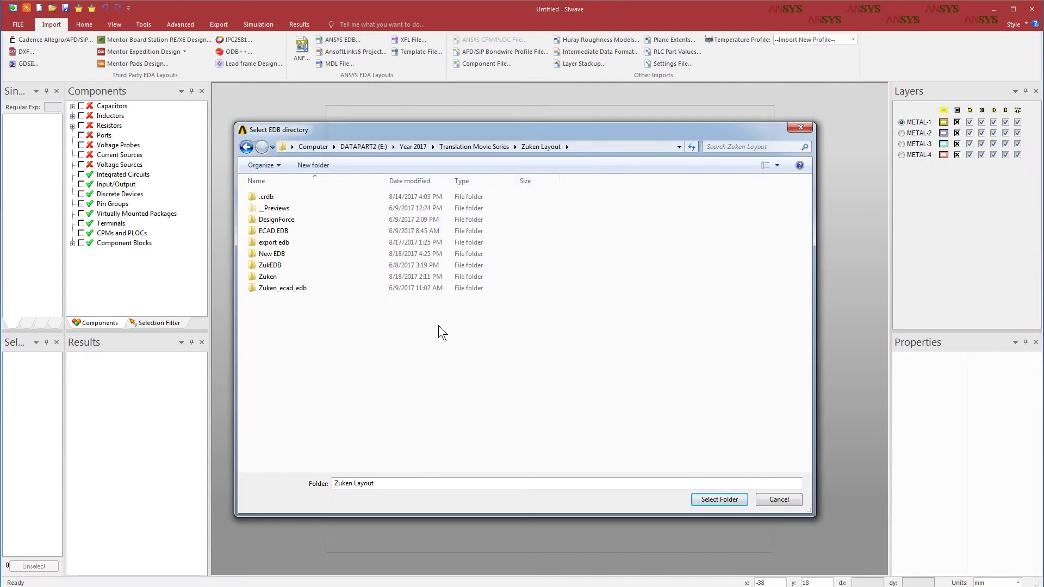
pyautogui.doubleClick(286, 277)
pyautogui.click(305, 198)
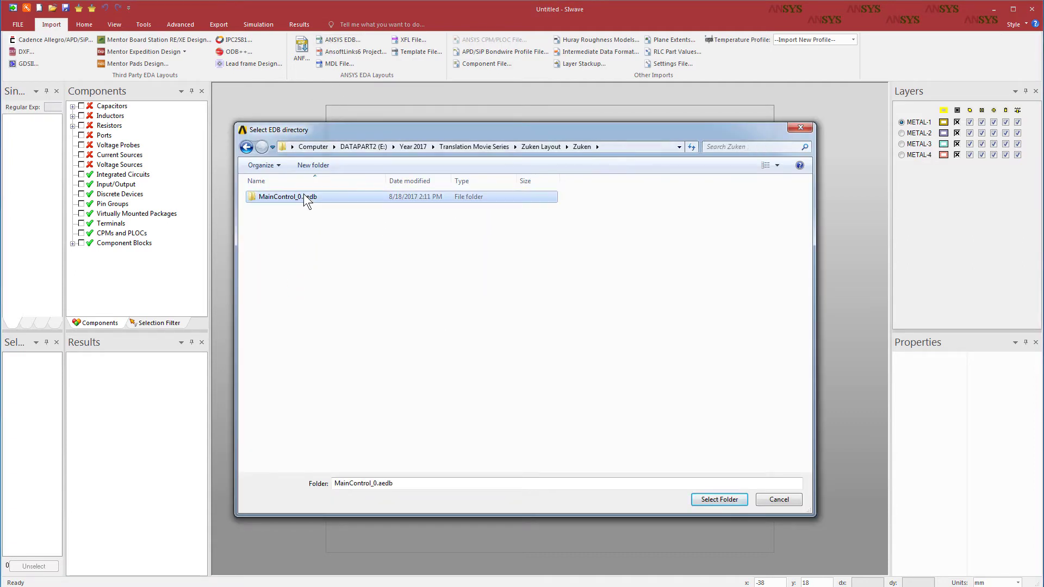
pyautogui.click(708, 500)
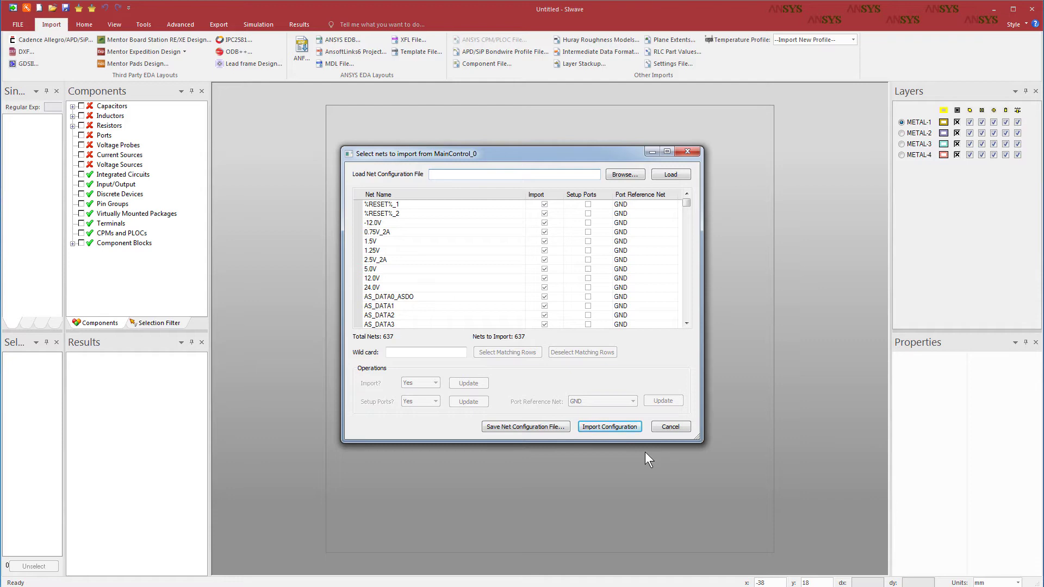
pyautogui.click(609, 426)
pyautogui.click(942, 110)
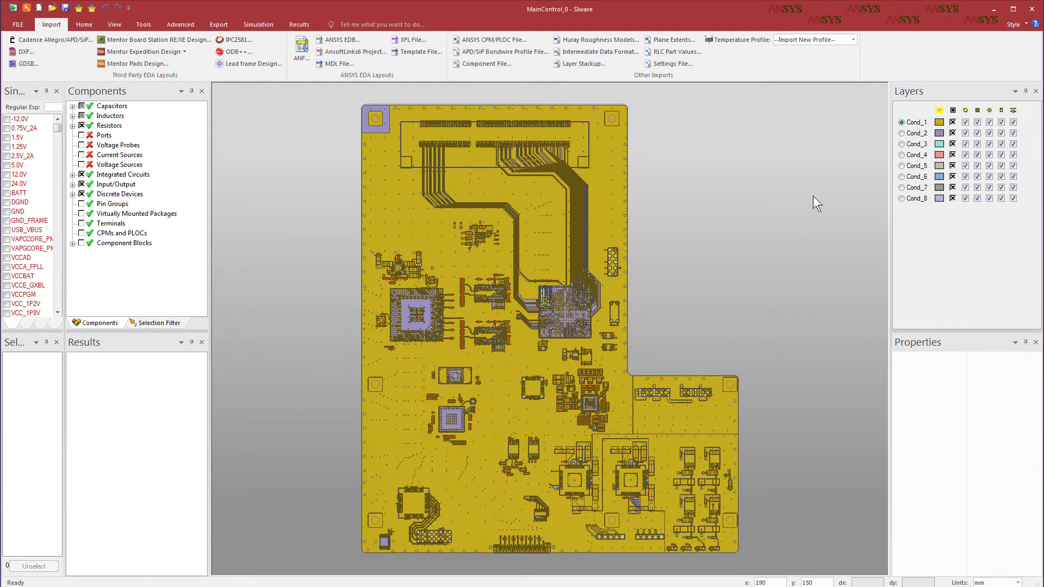
# Step: Open the layer stackup and check resistors R167, R113 and R129
pyautogui.click(92, 23)
pyautogui.click(404, 49)
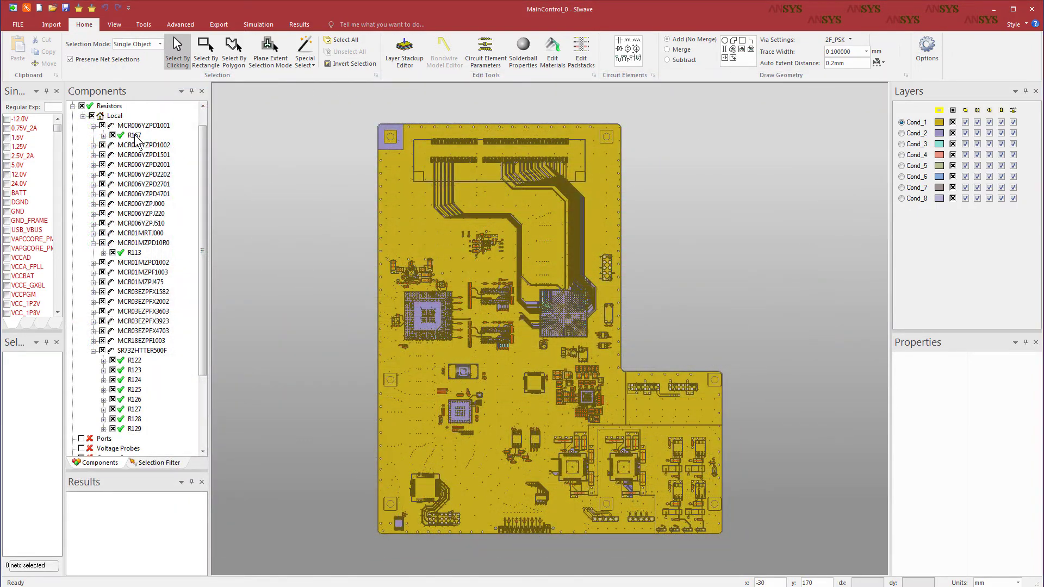
pyautogui.doubleClick(134, 136)
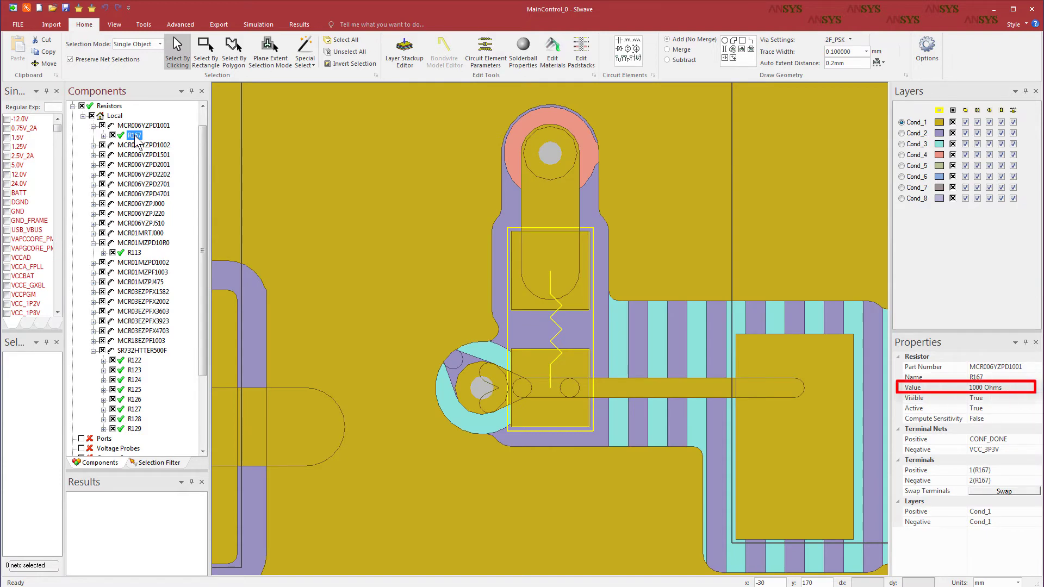
pyautogui.doubleClick(135, 253)
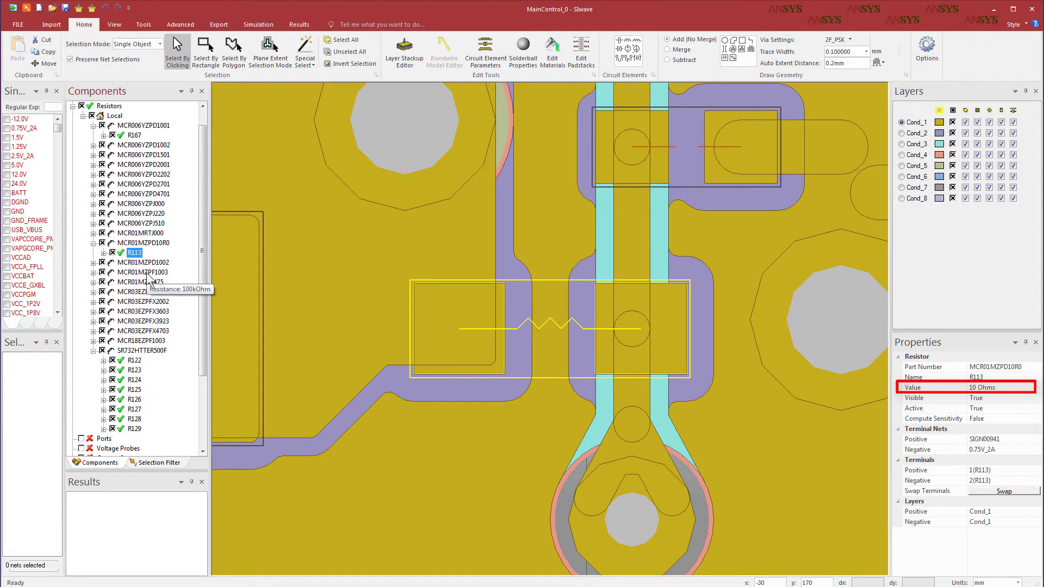
pyautogui.doubleClick(136, 429)
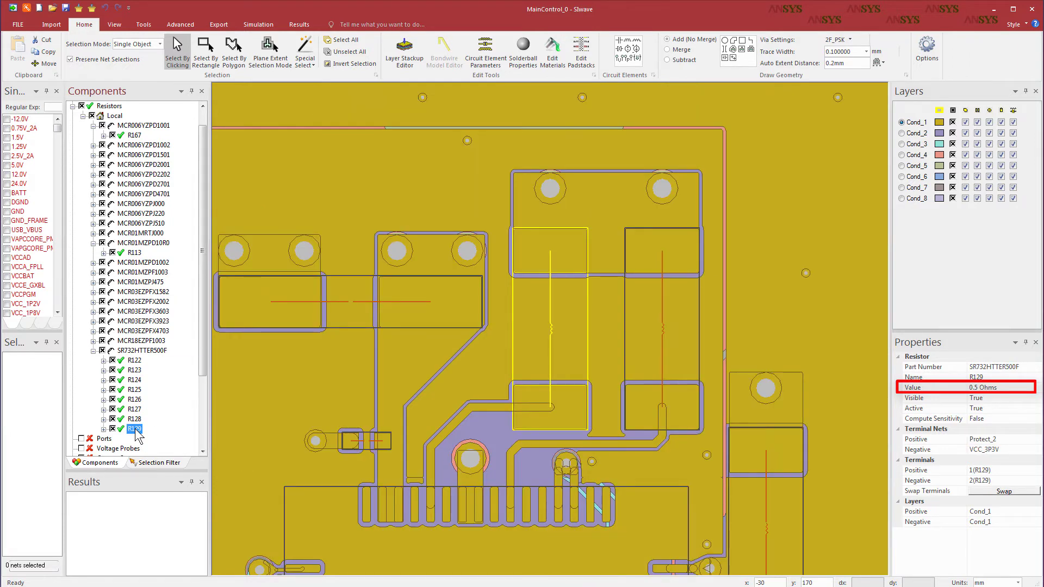
# Step: Check the values of capacitors C210, C142 and C112
pyautogui.click(83, 146)
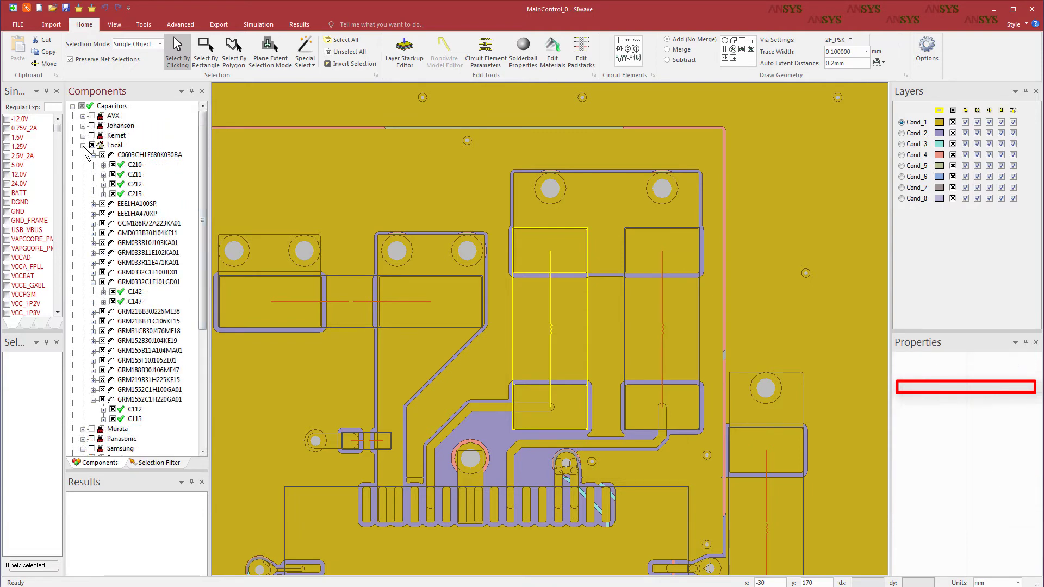
pyautogui.doubleClick(135, 165)
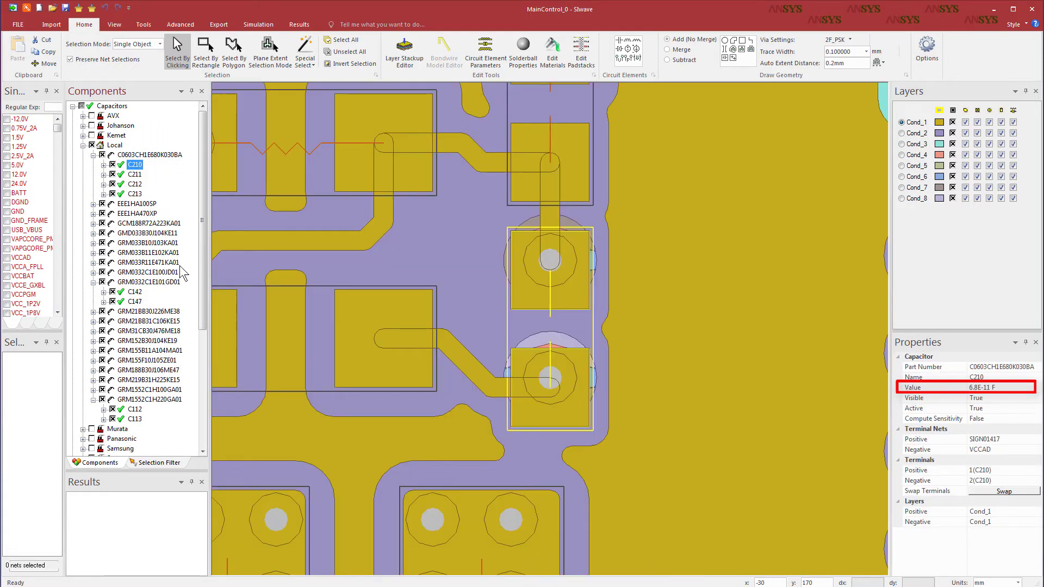
pyautogui.doubleClick(135, 292)
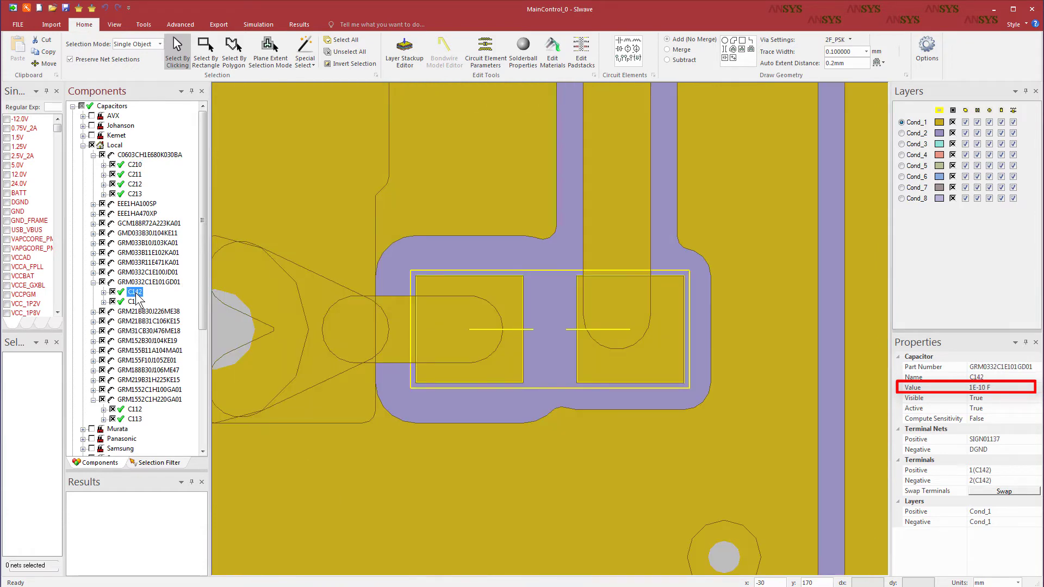
pyautogui.doubleClick(134, 409)
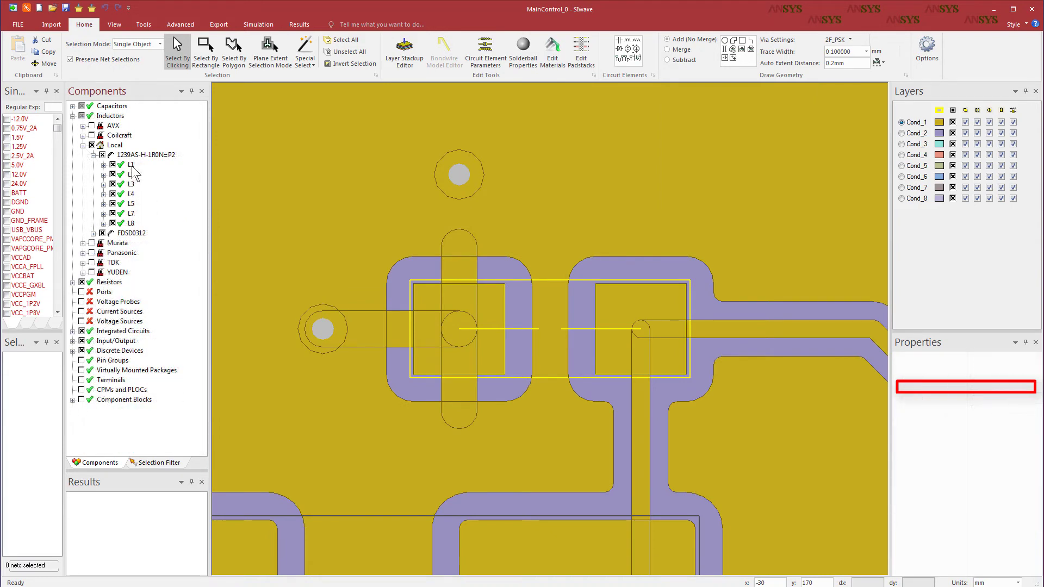
# Step: Check the values of inductors L1 and L6 in the FDSD0312 group
pyautogui.doubleClick(133, 166)
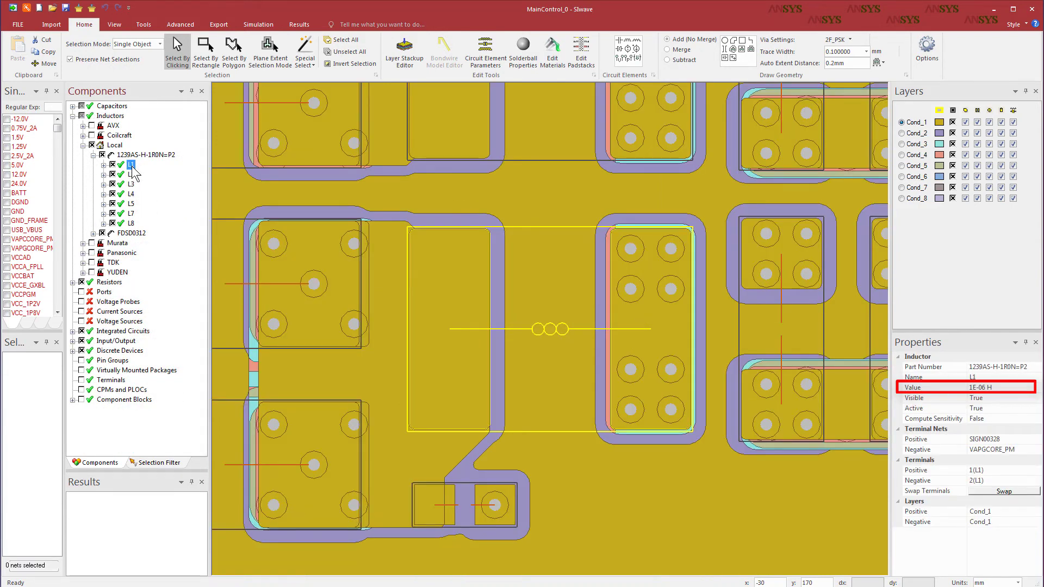
pyautogui.click(93, 233)
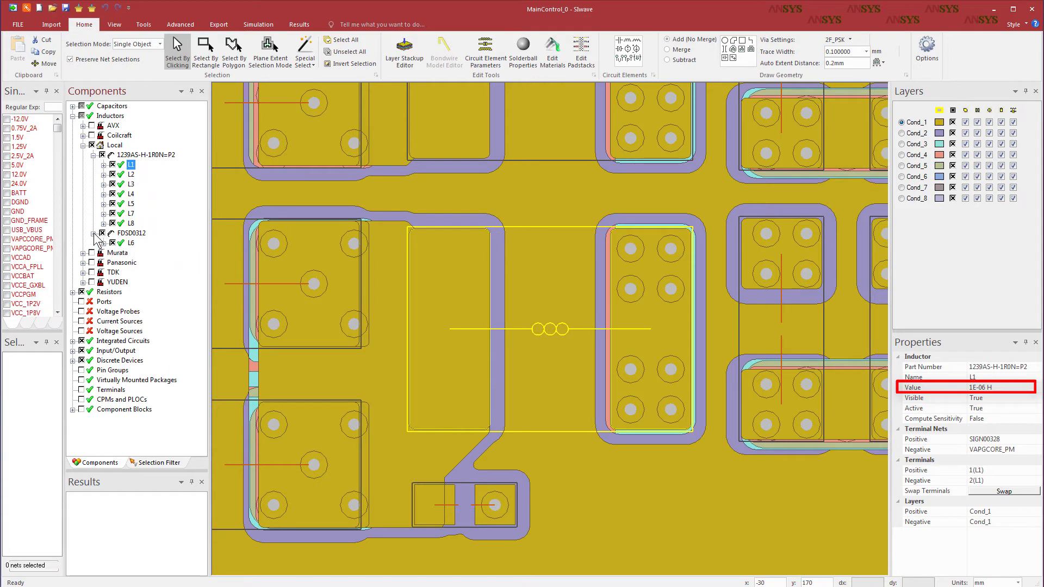
pyautogui.doubleClick(131, 243)
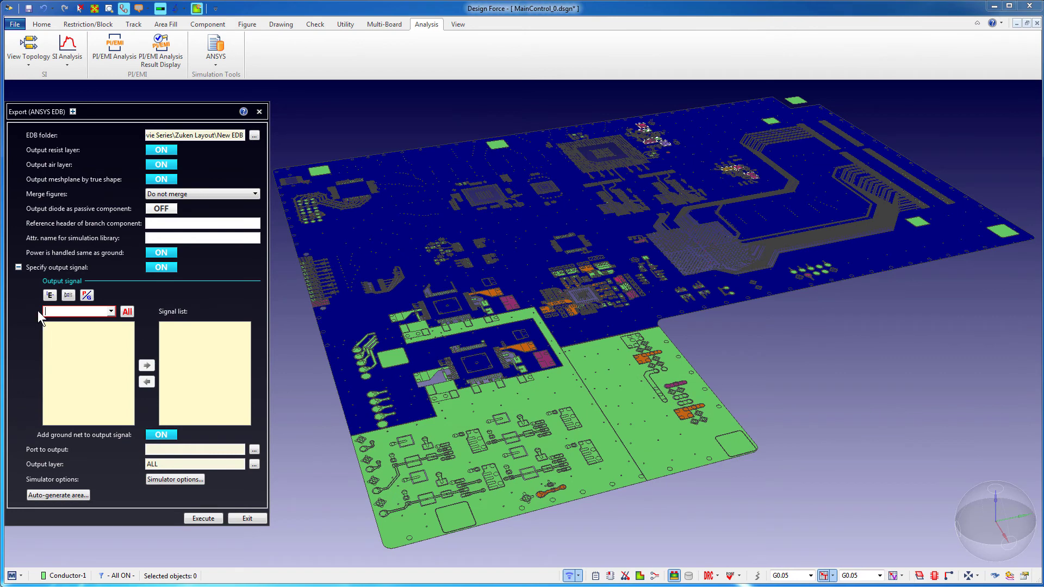
# Step: Filter the nets by 'PCIE' and add all of them to the Signal list
pyautogui.click(68, 296)
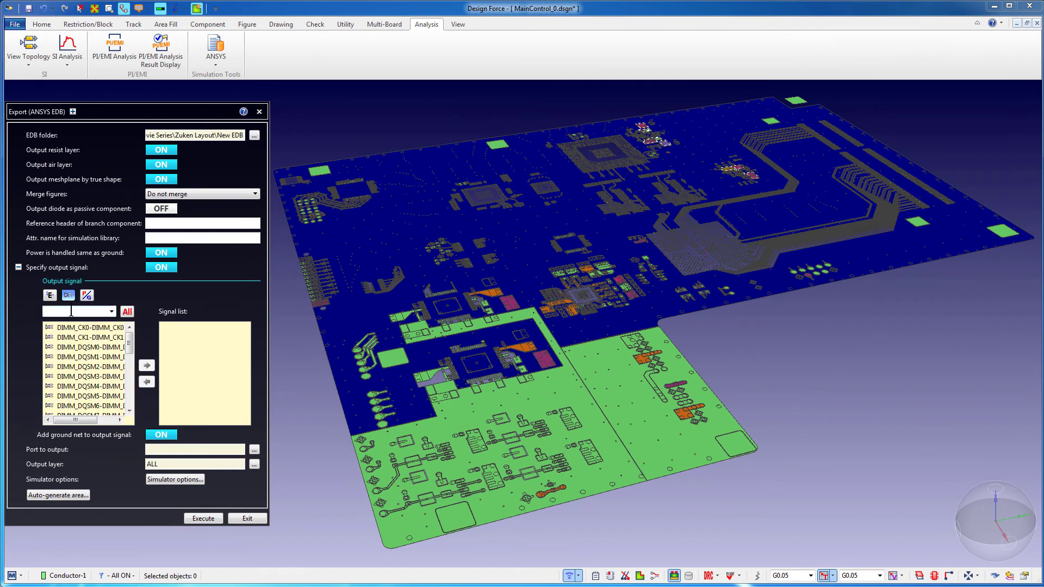
pyautogui.write('PCI')
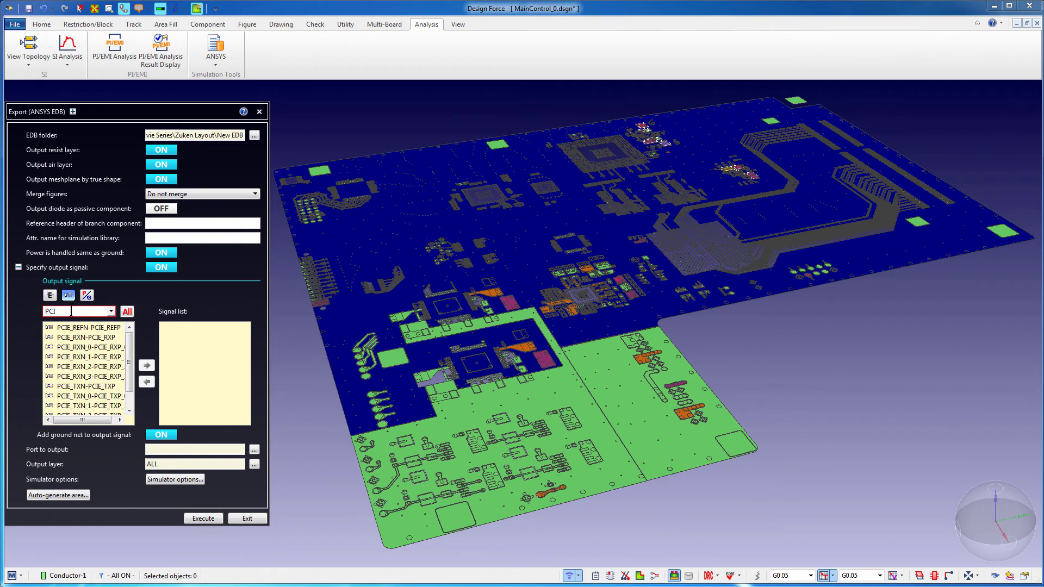
pyautogui.write('E')
pyautogui.click(92, 394)
pyautogui.scroll(-1, 100, 405)
pyautogui.hotkey('ctrl', 'a')
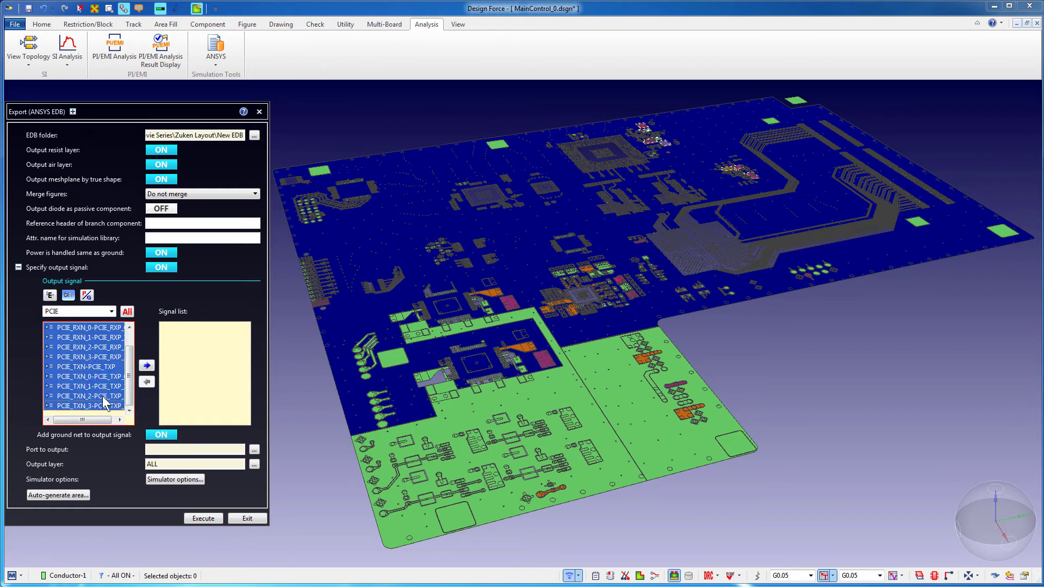
pyautogui.click(147, 366)
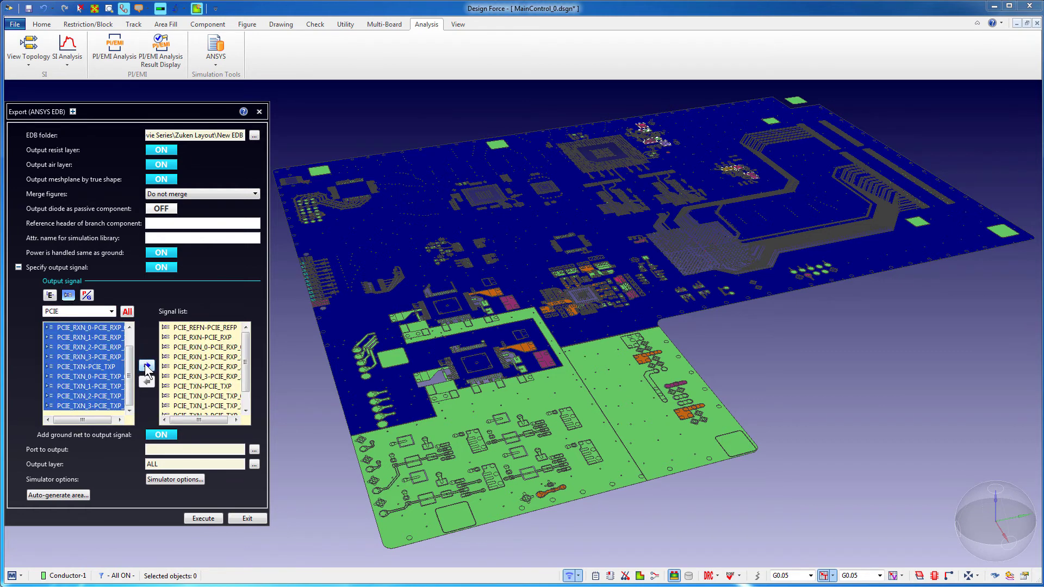
# Step: Execute the EDB conversion of the PCIE nets and dismiss the finished message
pyautogui.rightClick(285, 279)
pyautogui.click(289, 292)
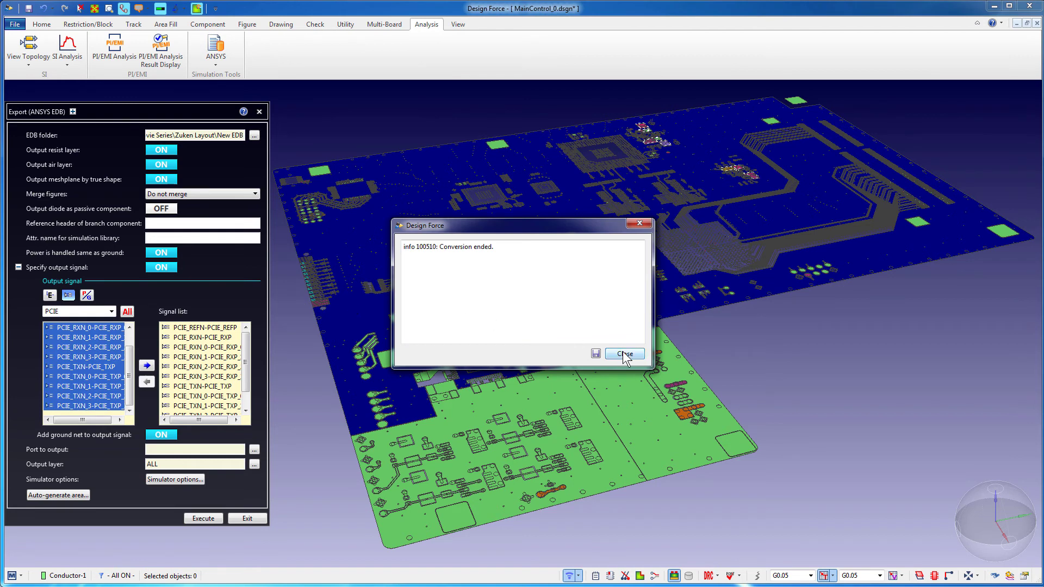
pyautogui.click(625, 354)
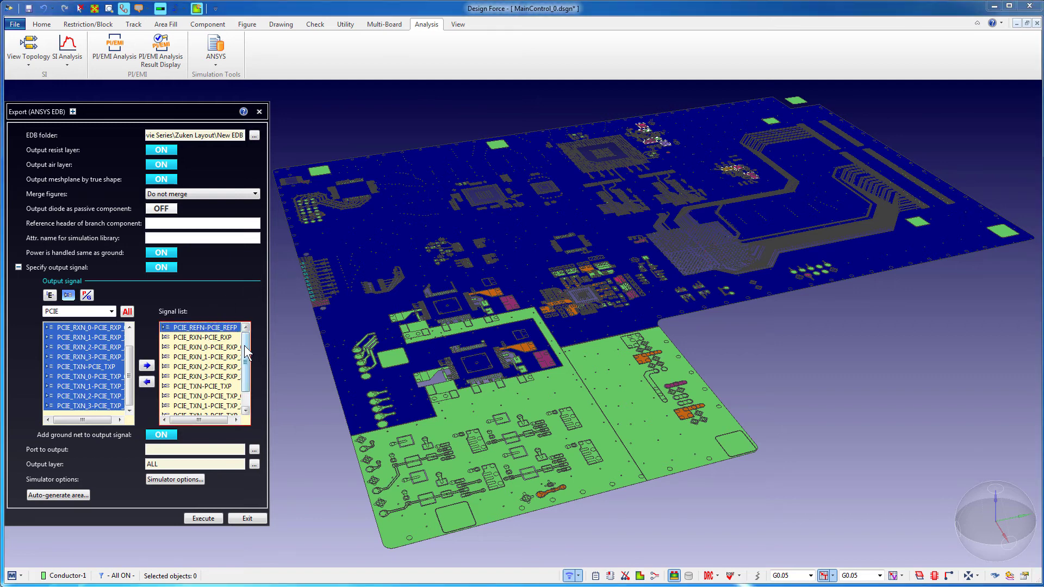
# Step: Select all export signals and set Specify Area Mode to Polygon
pyautogui.scroll(-1, 219, 404)
pyautogui.hotkey('ctrl', 'a')
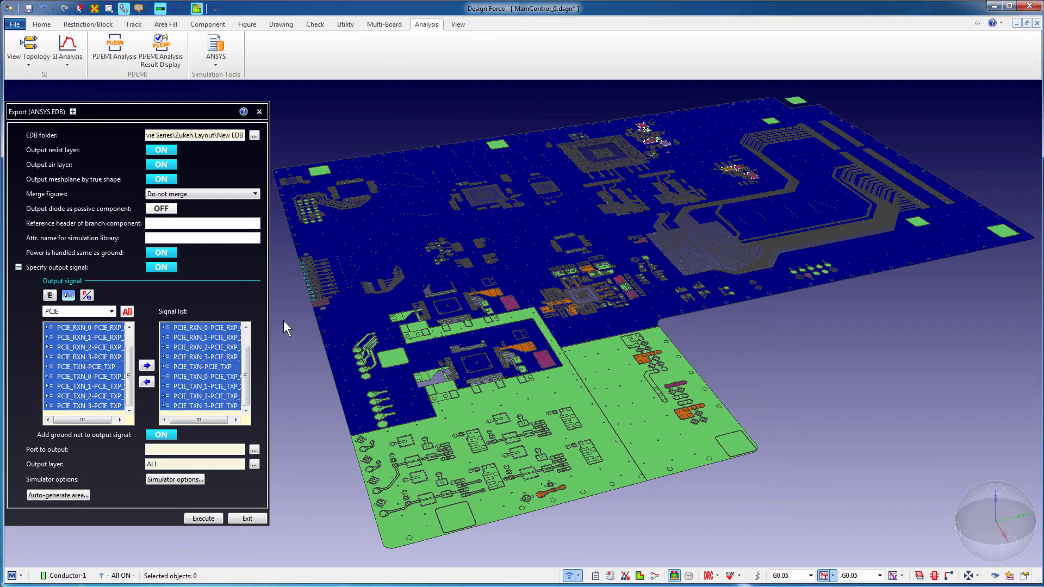
pyautogui.rightClick(283, 321)
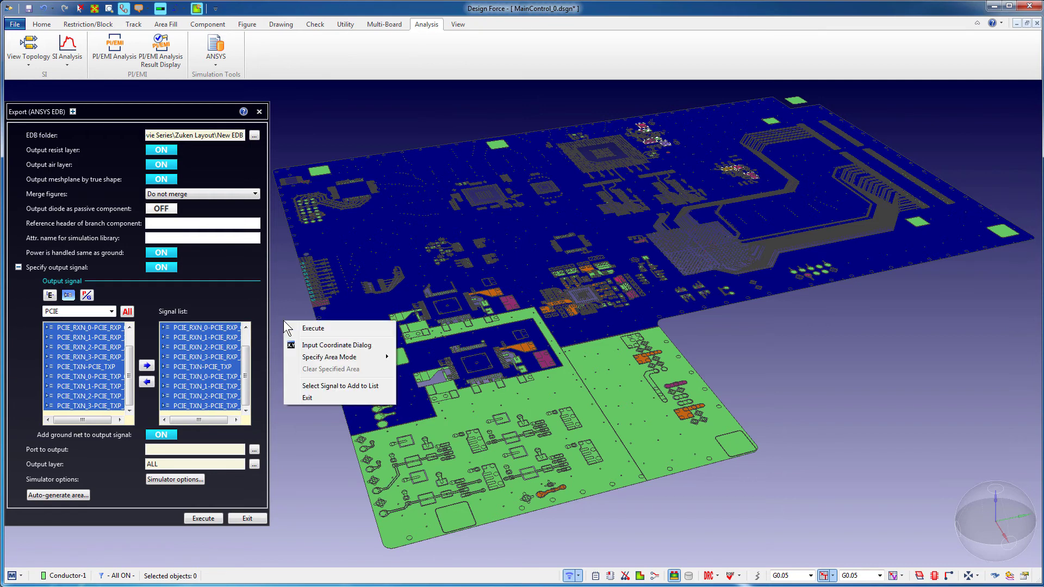
pyautogui.moveTo(287, 359)
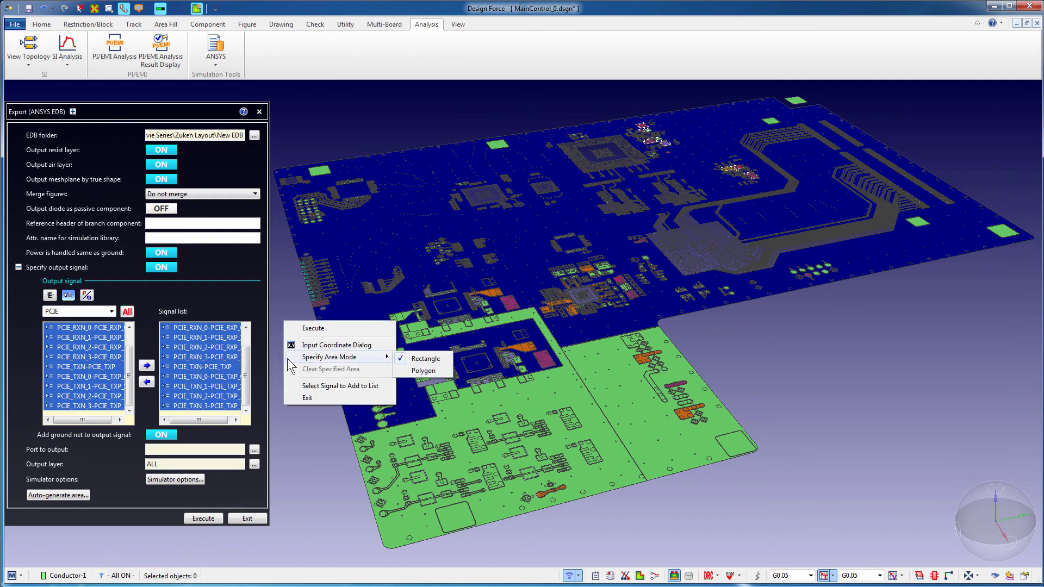
pyautogui.click(439, 379)
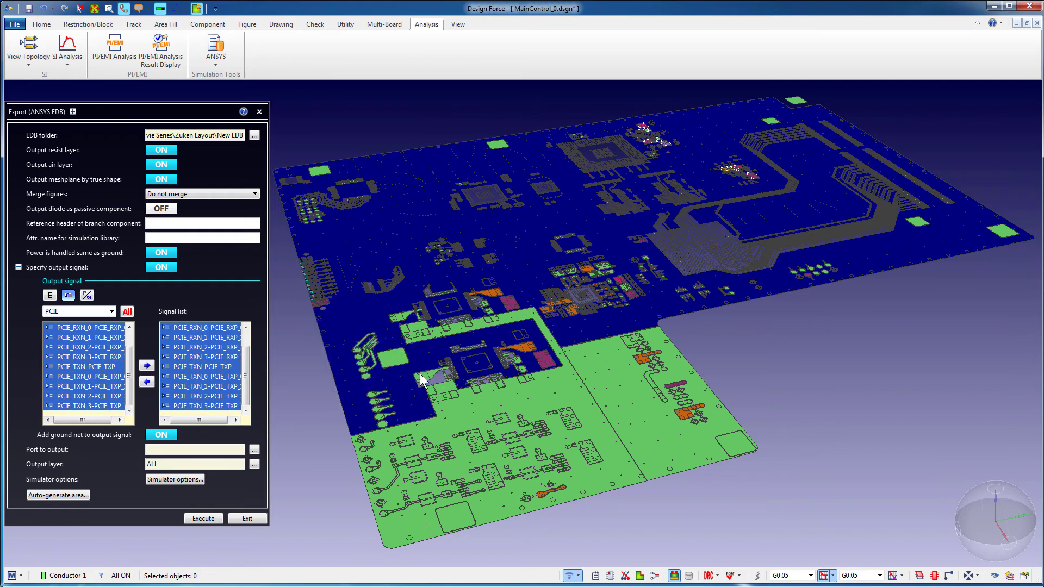
# Step: Auto-generate the cutout area around the PCIE nets with offset distance 6
pyautogui.click(56, 496)
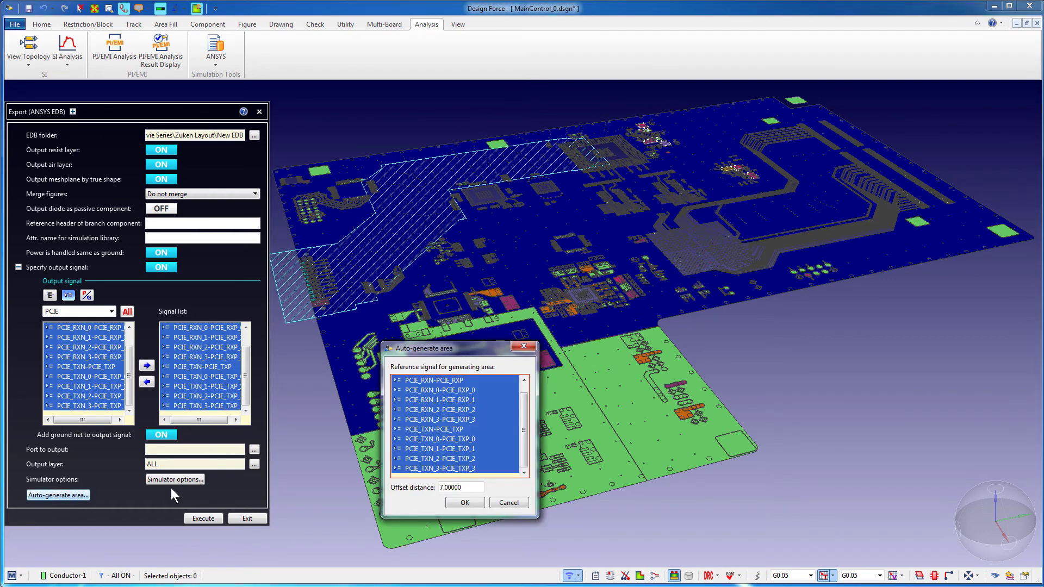
pyautogui.click(442, 488)
pyautogui.press('BackSpace')
pyautogui.write('6')
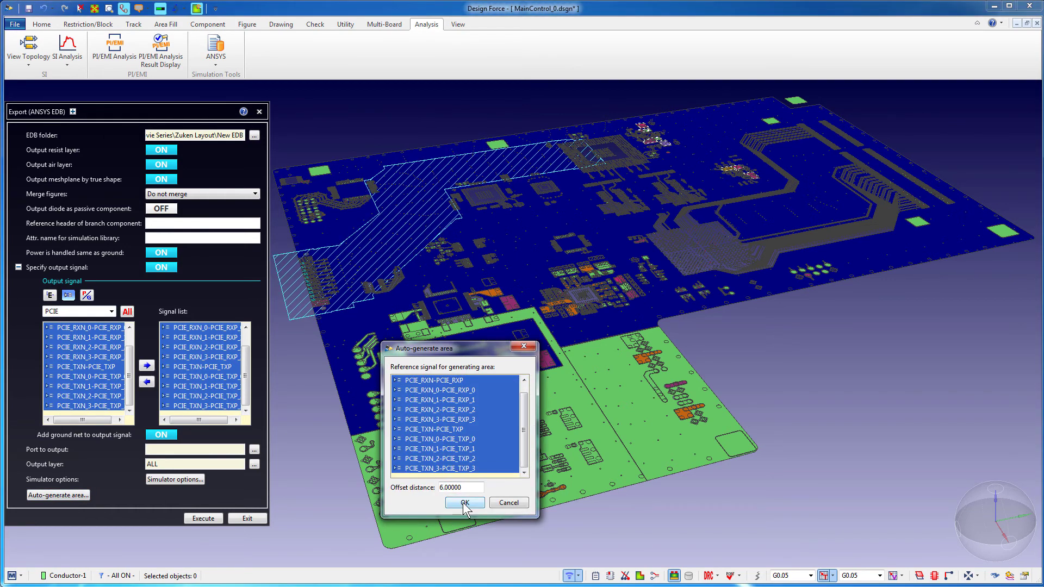
pyautogui.click(464, 503)
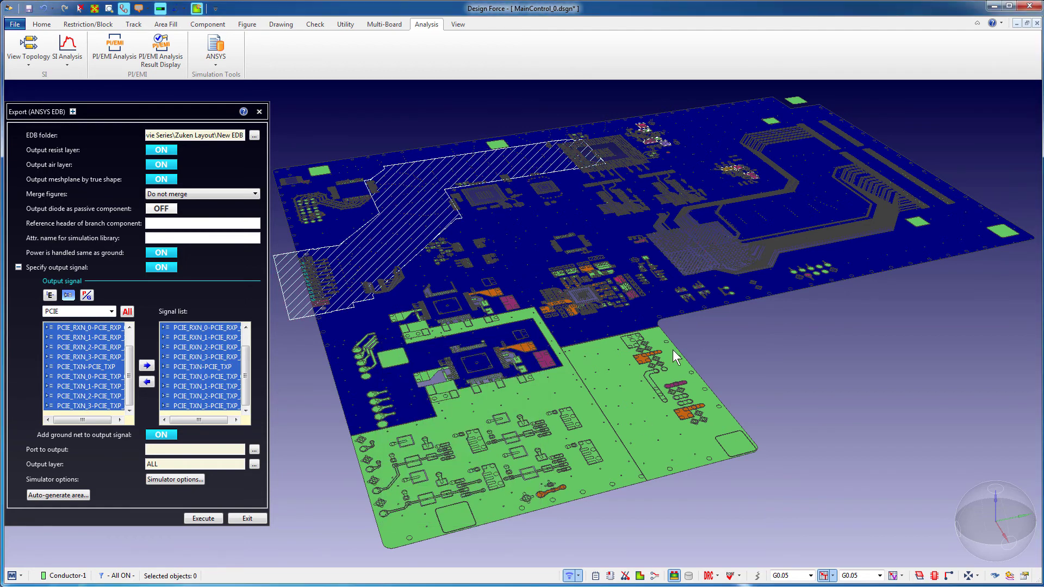
# Step: Export the auto-generated PCIE cutout to EDB and close the finished message
pyautogui.rightClick(677, 325)
pyautogui.click(687, 332)
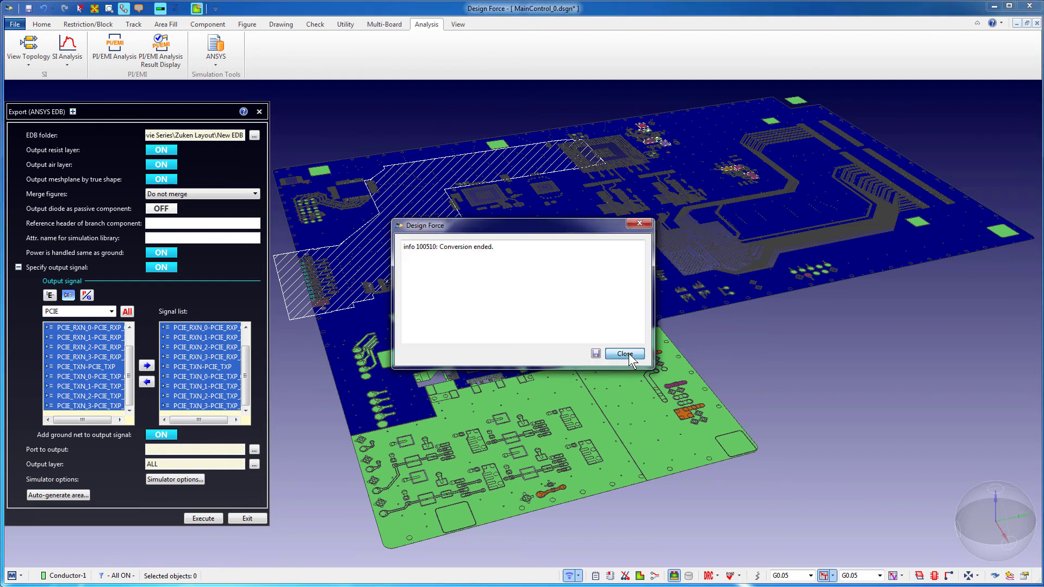
pyautogui.click(624, 354)
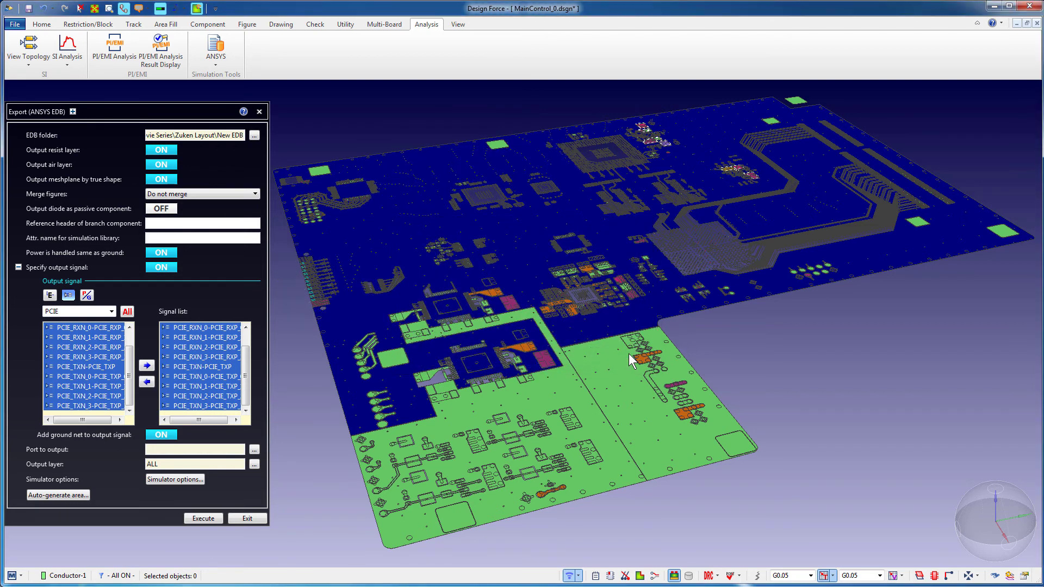
# Step: Draw a seven-corner polygon around the PCIE routing and close it
pyautogui.click(382, 162)
pyautogui.click(295, 250)
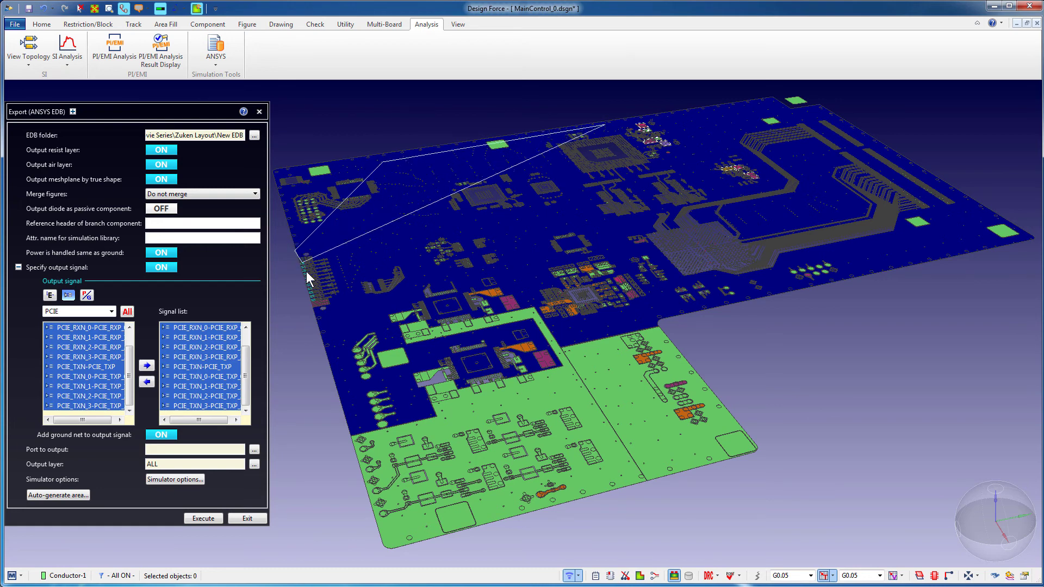
pyautogui.click(316, 317)
pyautogui.click(402, 296)
pyautogui.click(413, 237)
pyautogui.click(573, 200)
pyautogui.click(567, 176)
pyautogui.rightClick(654, 165)
pyautogui.click(688, 190)
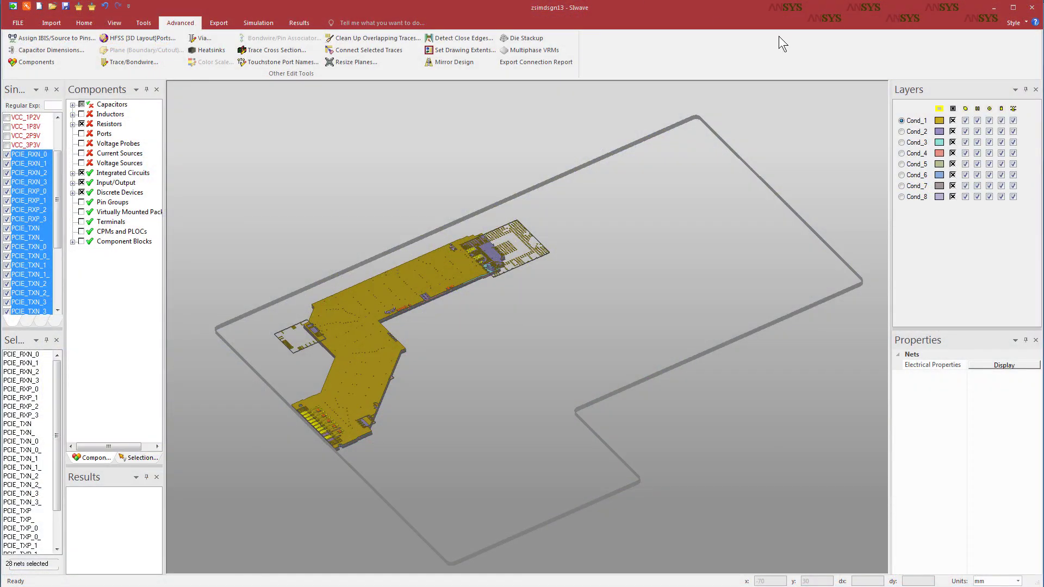
# Step: Switch the zsimdsgn13 cutout's layers to unfilled outlines in the Layers panel
pyautogui.click(940, 108)
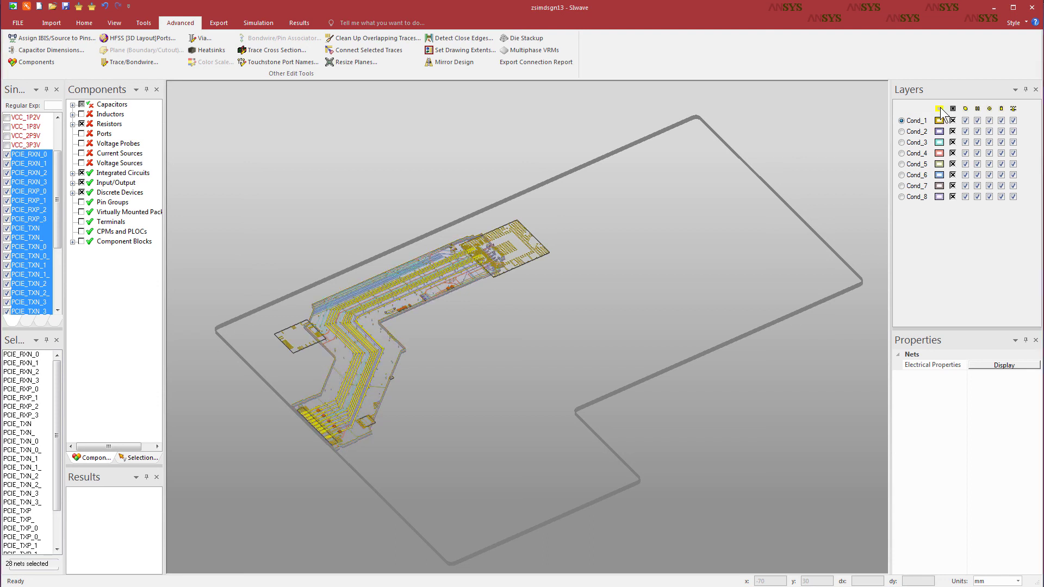